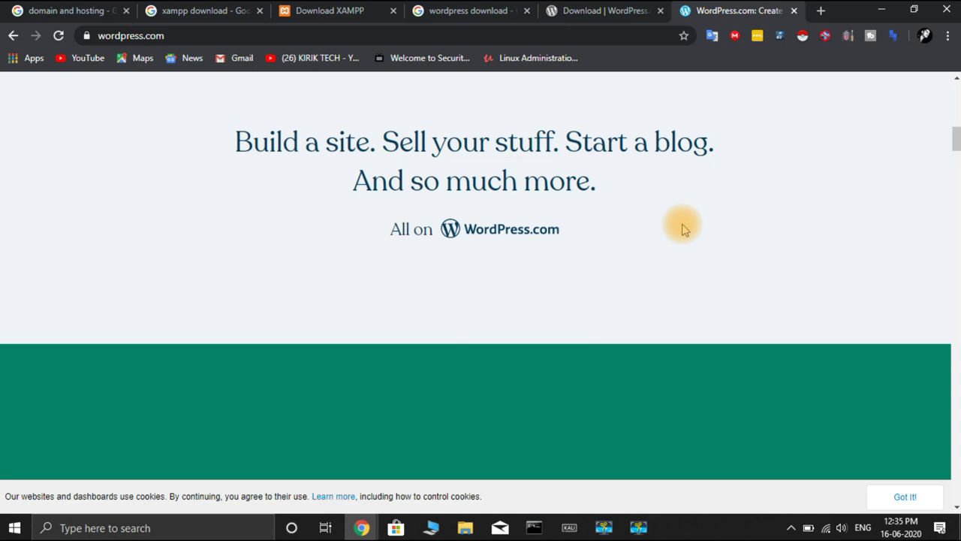
{"action": "scroll", "coordinate": [683, 229], "scroll_direction": "down", "scroll_amount": 4}
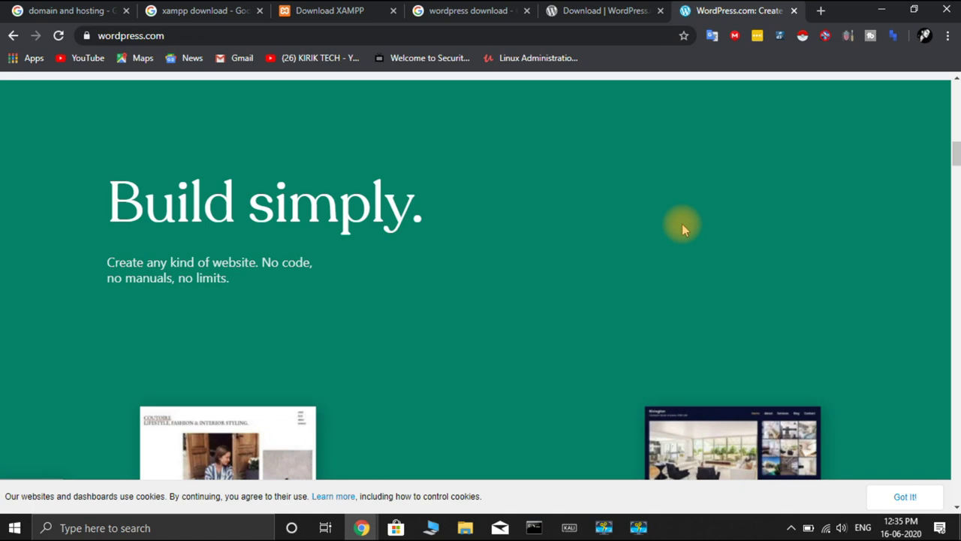
{"action": "scroll", "coordinate": [682, 224], "scroll_direction": "down", "scroll_amount": 5}
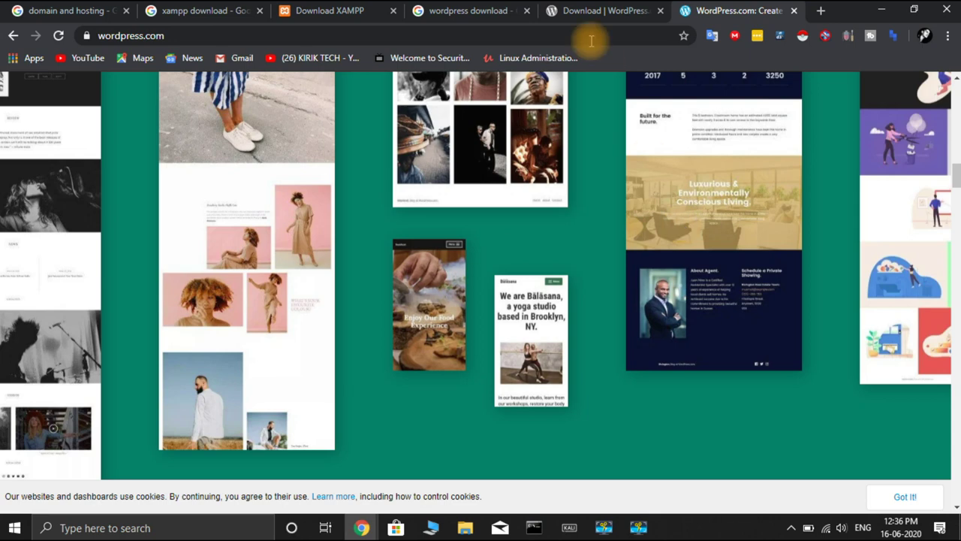
Step: Request the WordPress 5.4.2 download on wordpress.org, cancelling the save and closing the thank-you message
{"action": "left_click", "coordinate": [597, 10]}
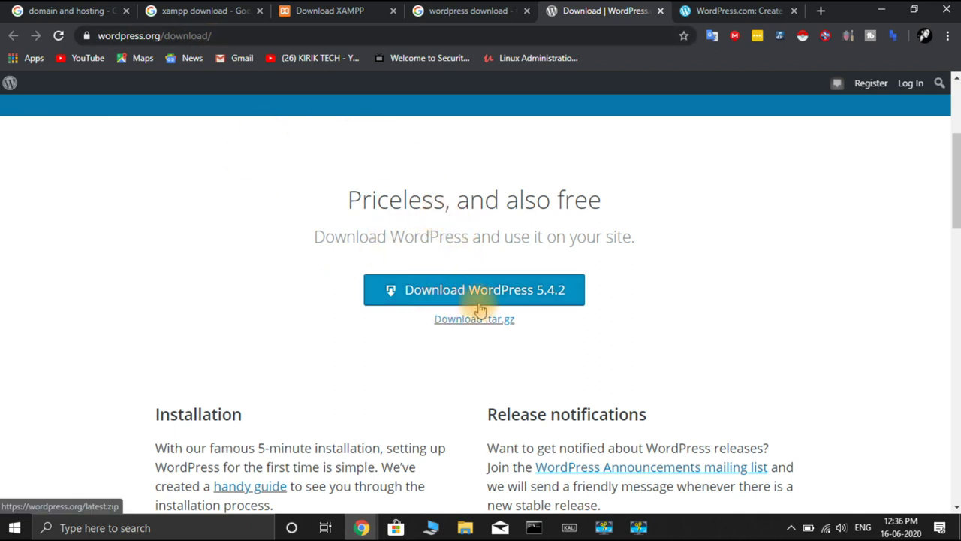
{"action": "left_click", "coordinate": [513, 296]}
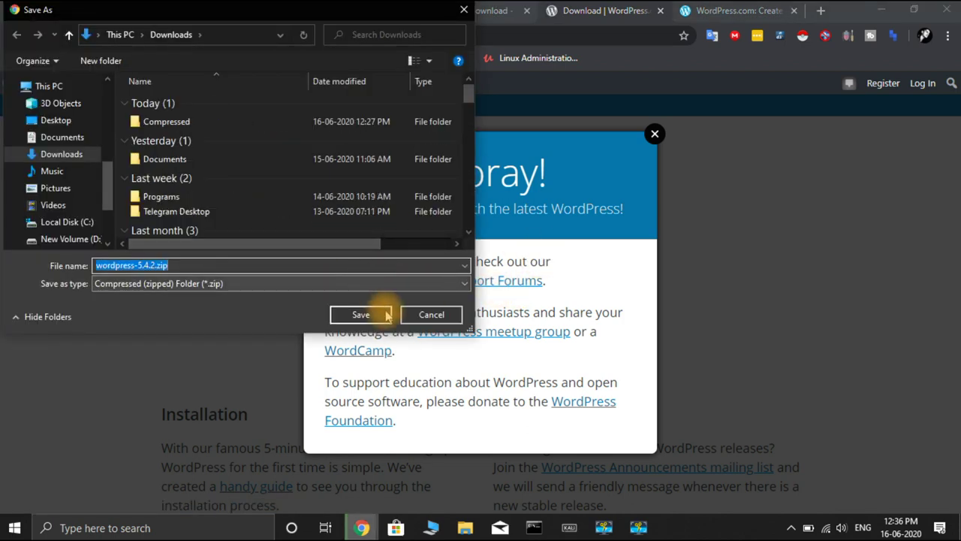
{"action": "left_click", "coordinate": [430, 315]}
{"action": "left_click", "coordinate": [655, 135]}
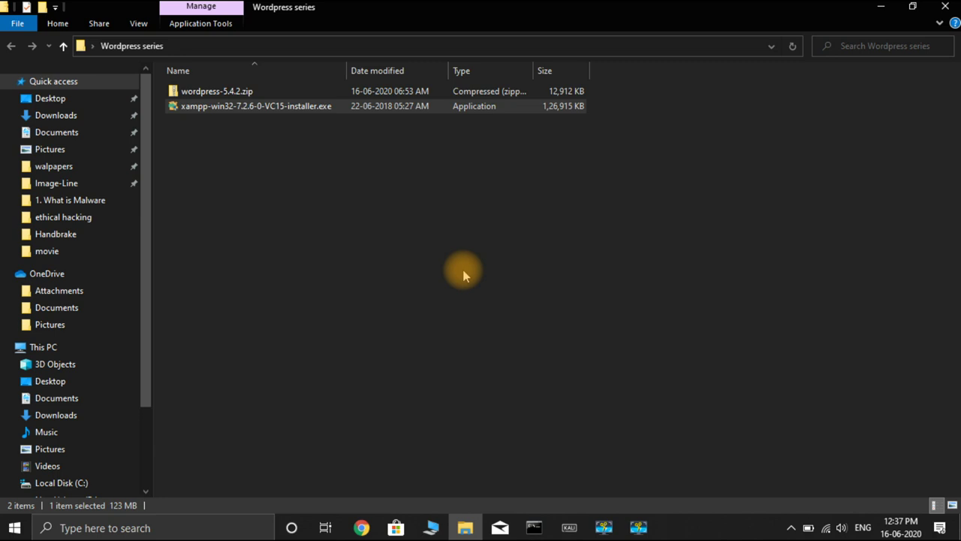
Step: Launch the XAMPP installer and accept the User Account Control warning
{"action": "double_click", "coordinate": [328, 112]}
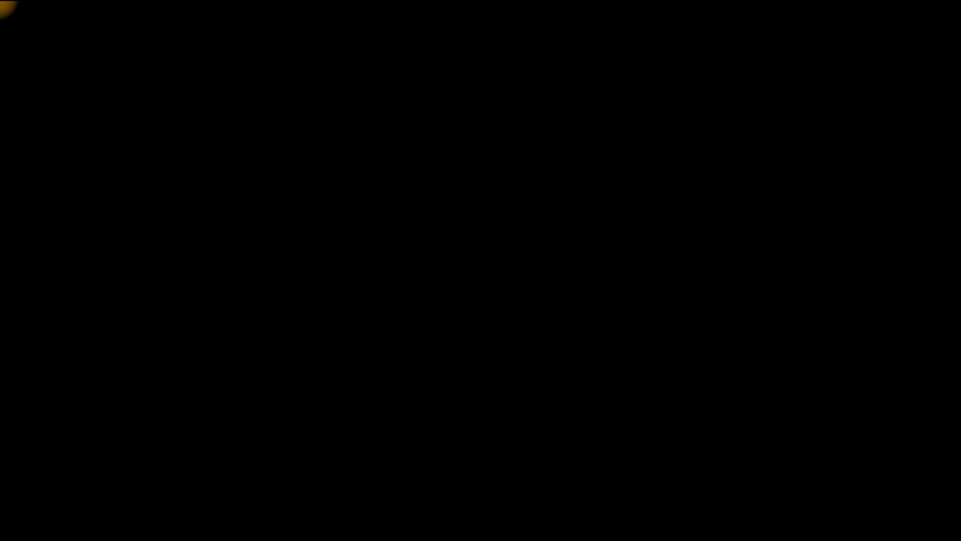
{"action": "left_click", "coordinate": [420, 358]}
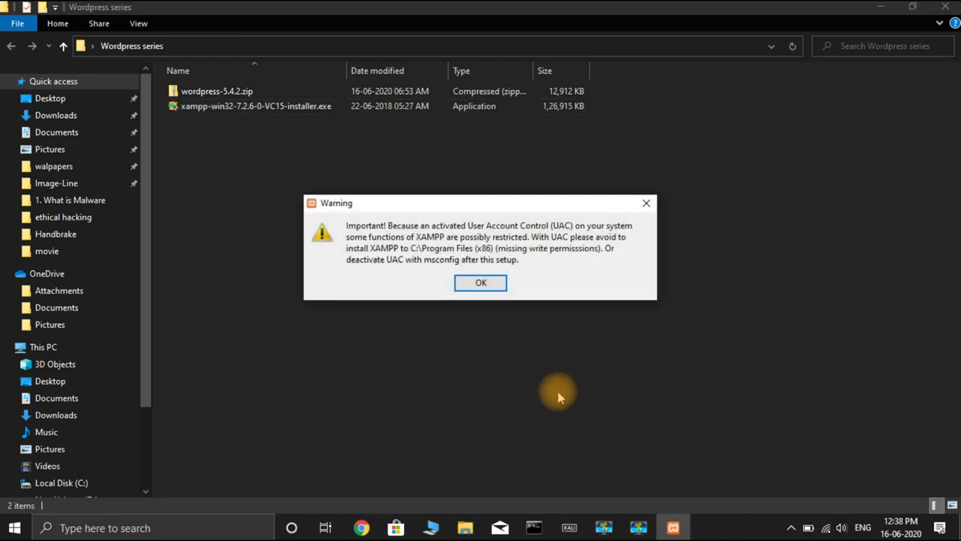
{"action": "left_click", "coordinate": [467, 287]}
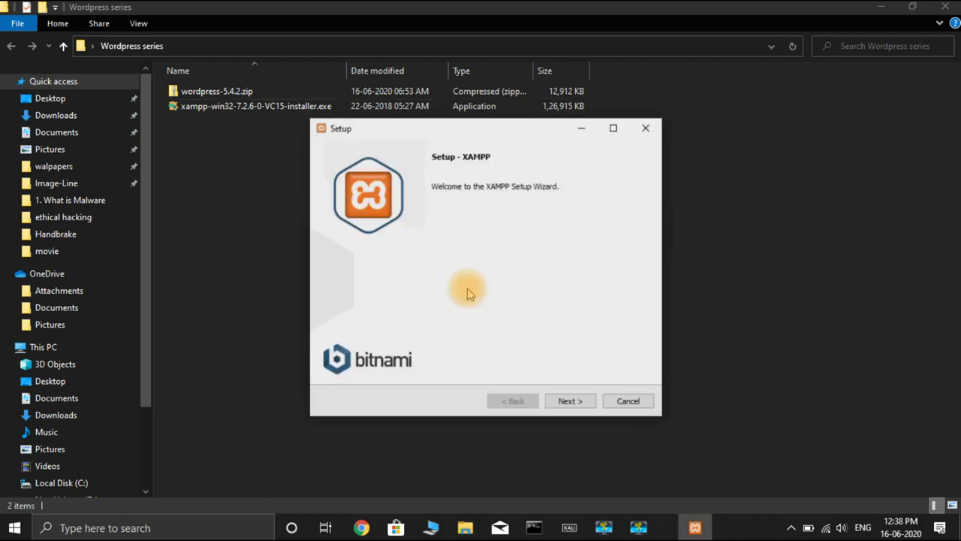
Step: Install XAMPP into C:\xampp with default components, closing the Bitnami browser page, and finish setup
{"action": "left_click", "coordinate": [576, 402]}
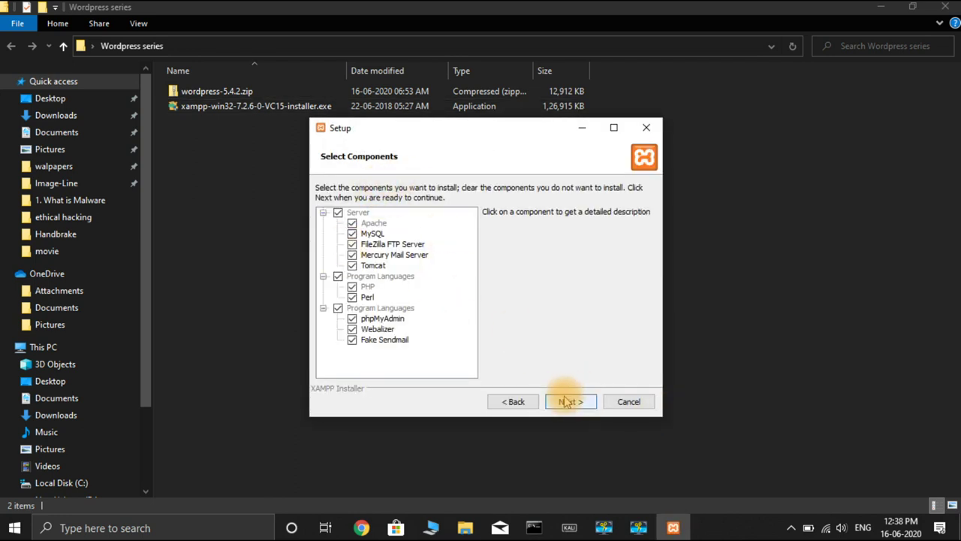
{"action": "left_click", "coordinate": [568, 402]}
{"action": "key", "text": "super+d"}
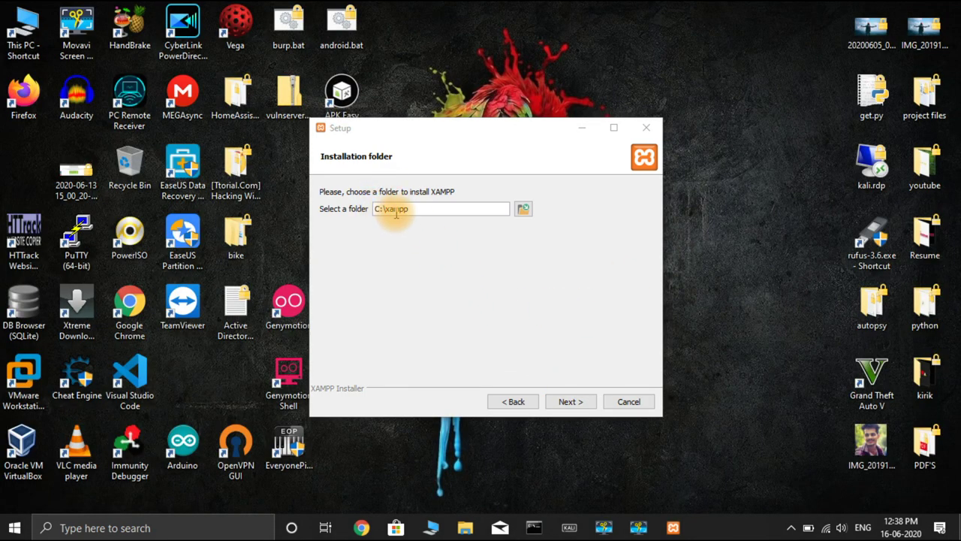
{"action": "left_click", "coordinate": [569, 402]}
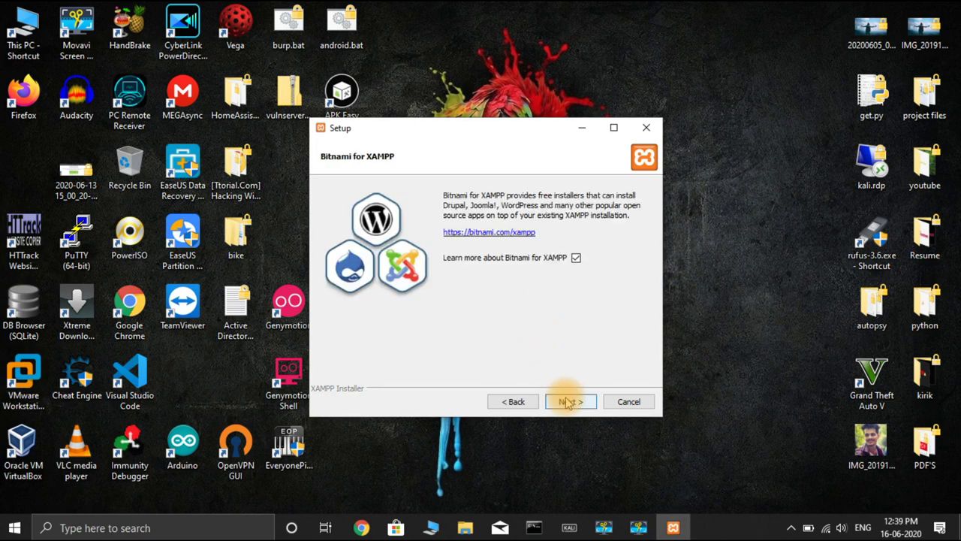
{"action": "left_click", "coordinate": [570, 402]}
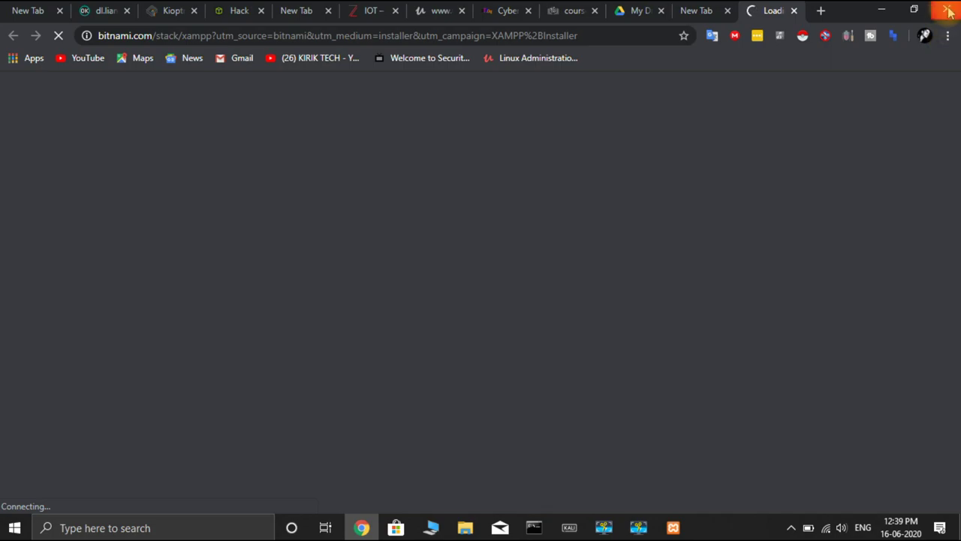
{"action": "left_click", "coordinate": [947, 11]}
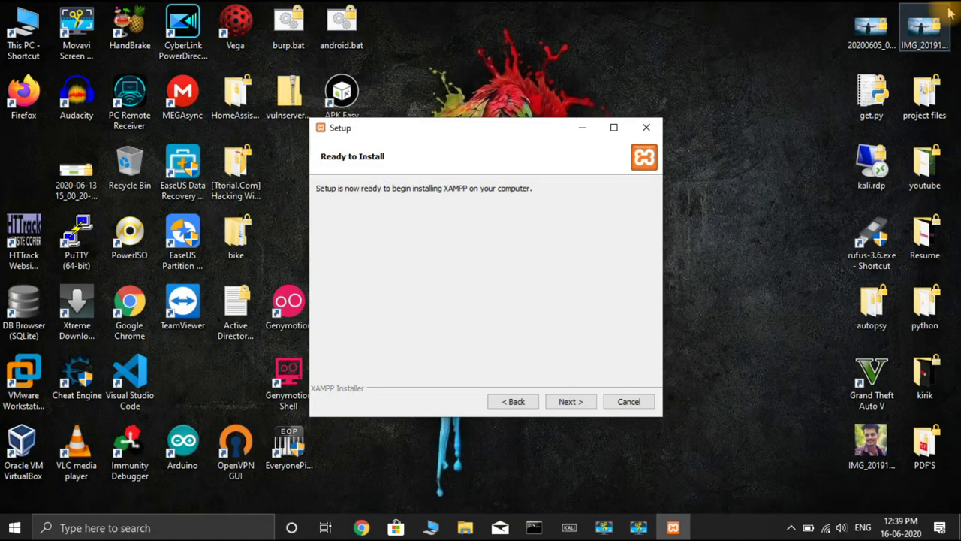
{"action": "left_click", "coordinate": [571, 401]}
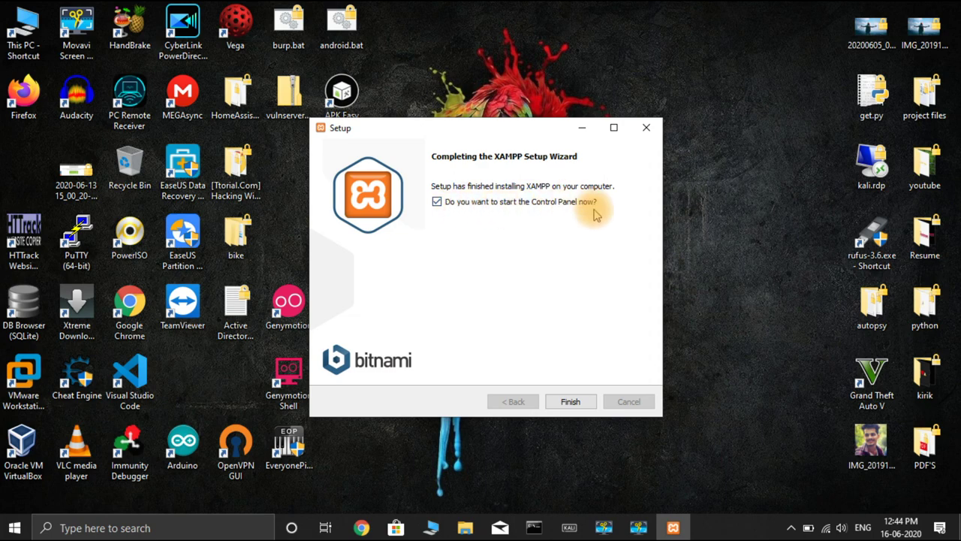
{"action": "left_click", "coordinate": [569, 403]}
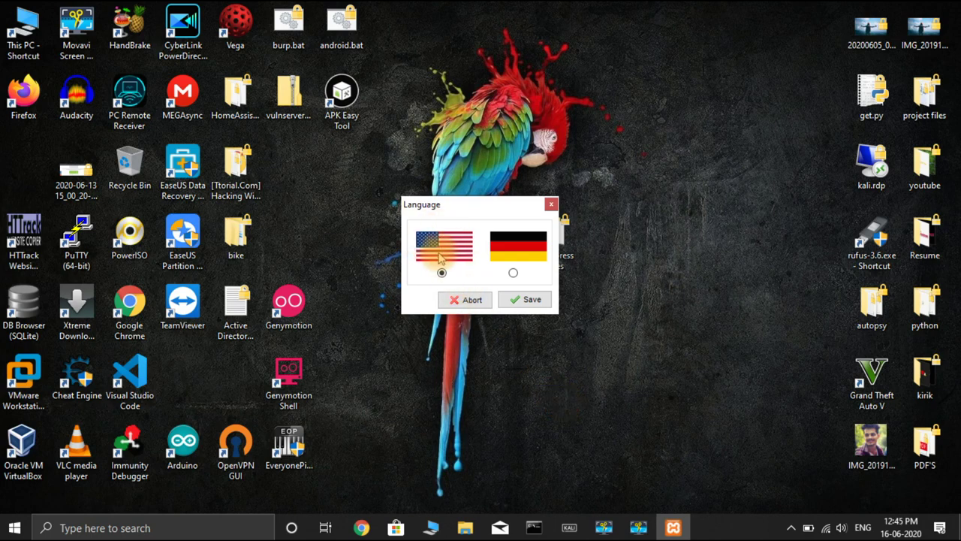
Step: Keep English as the control panel language, then reposition and minimize the XAMPP Control Panel
{"action": "left_click", "coordinate": [518, 299]}
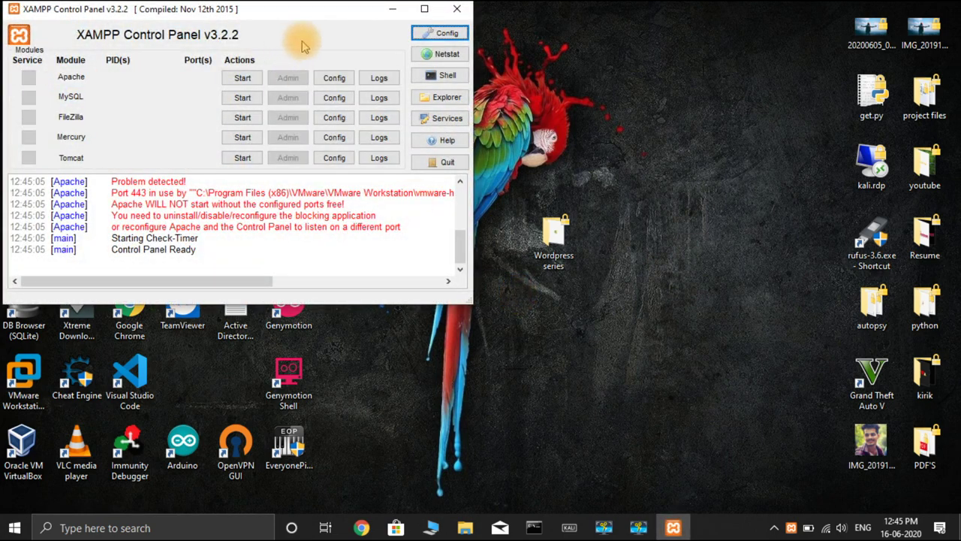
{"action": "left_click_drag", "start_coordinate": [302, 13], "coordinate": [435, 75]}
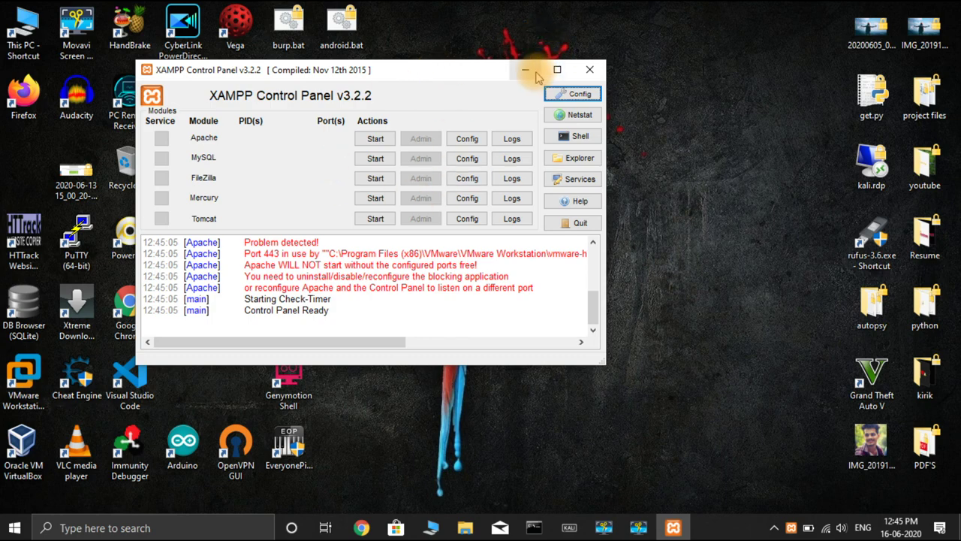
{"action": "left_click", "coordinate": [589, 69]}
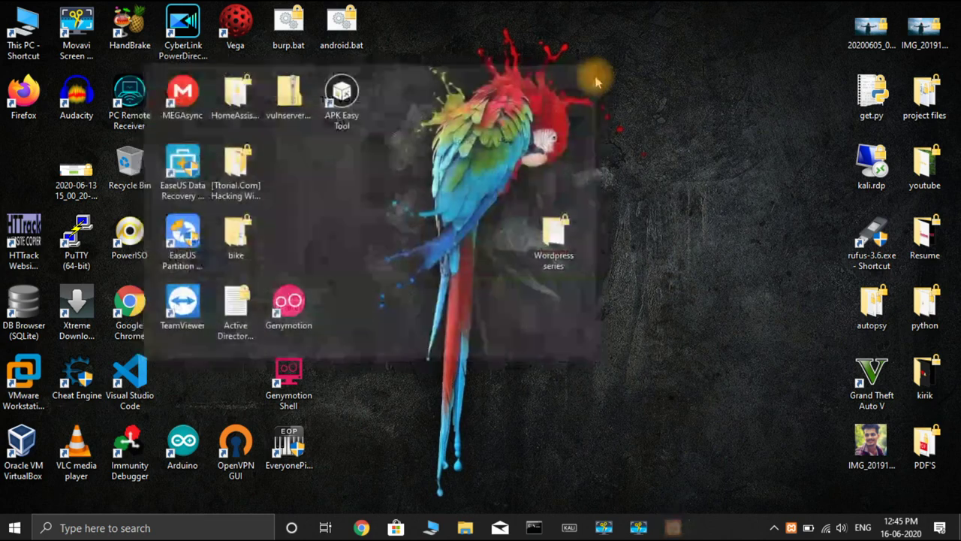
Step: Extract wordpress-5.4.2.zip with 7-Zip into a wordpress-5.4.2 folder
{"action": "double_click", "coordinate": [554, 236]}
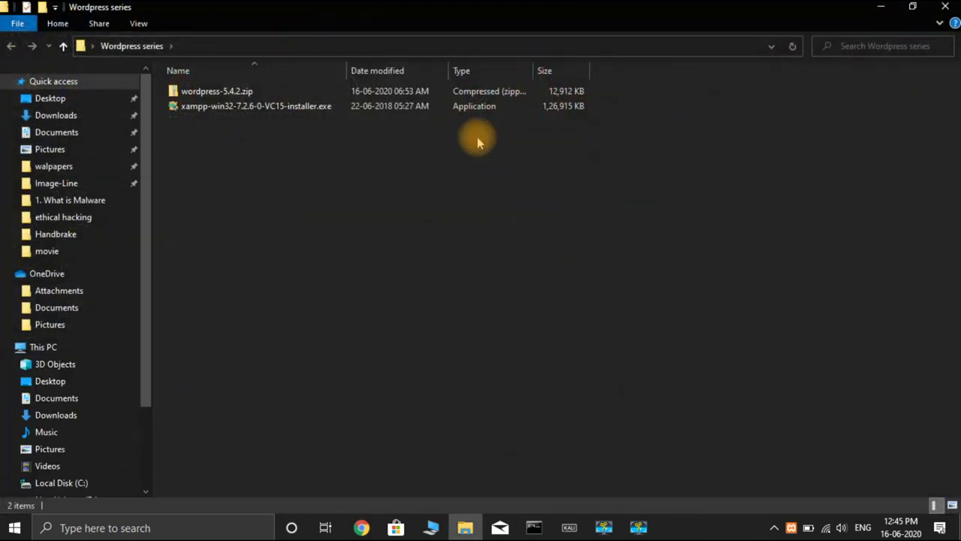
{"action": "left_click", "coordinate": [446, 96]}
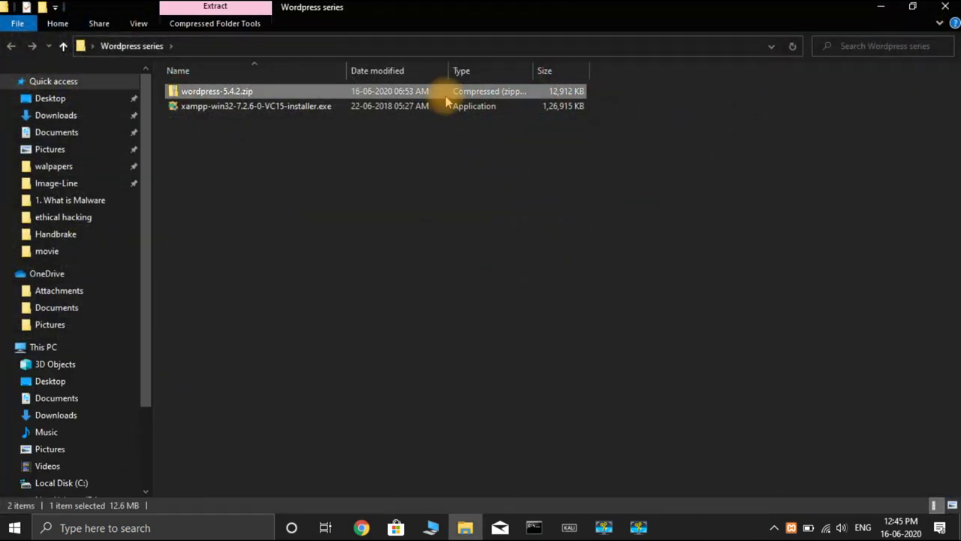
{"action": "right_click", "coordinate": [447, 97]}
{"action": "mouse_move", "coordinate": [493, 174]}
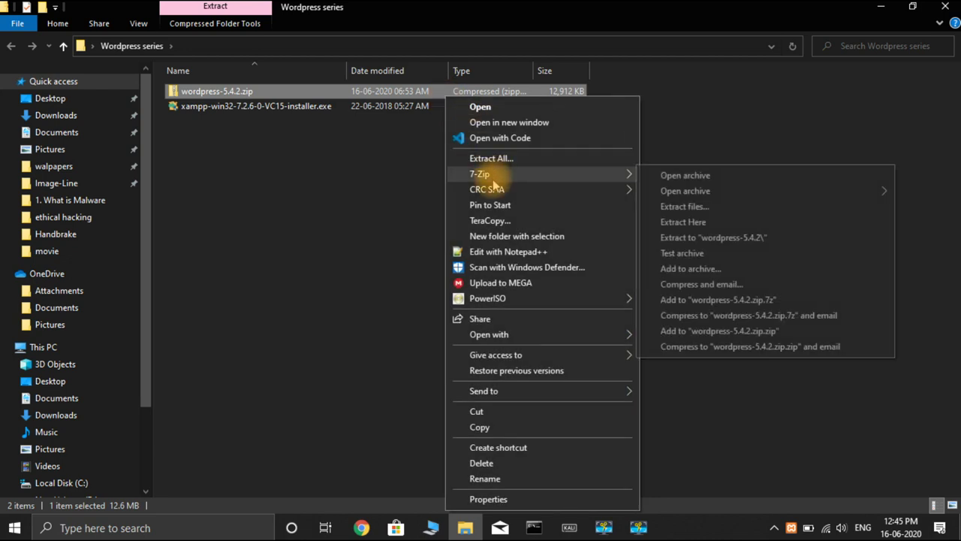
{"action": "left_click", "coordinate": [683, 237]}
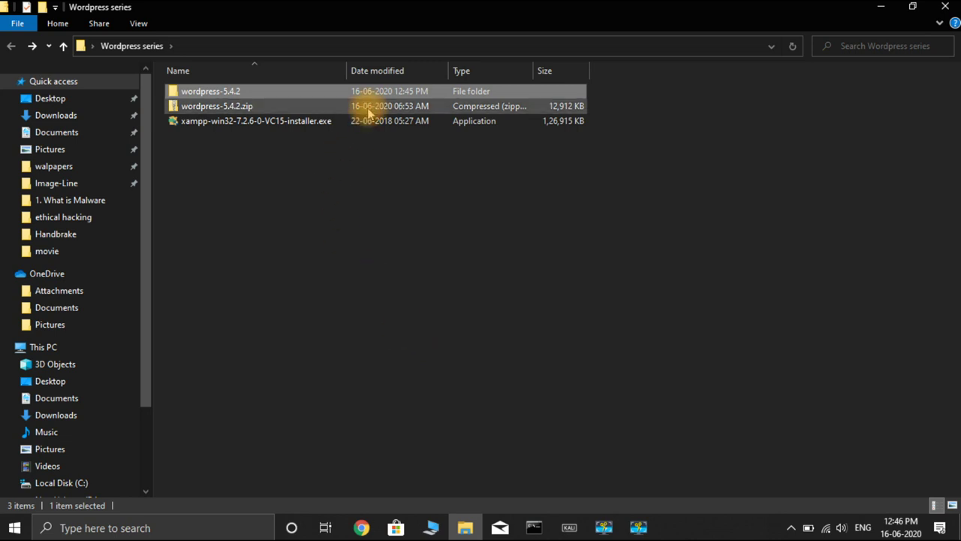
Step: Cut the extracted wordpress folder and go to Local Disk (C:)
{"action": "double_click", "coordinate": [390, 98]}
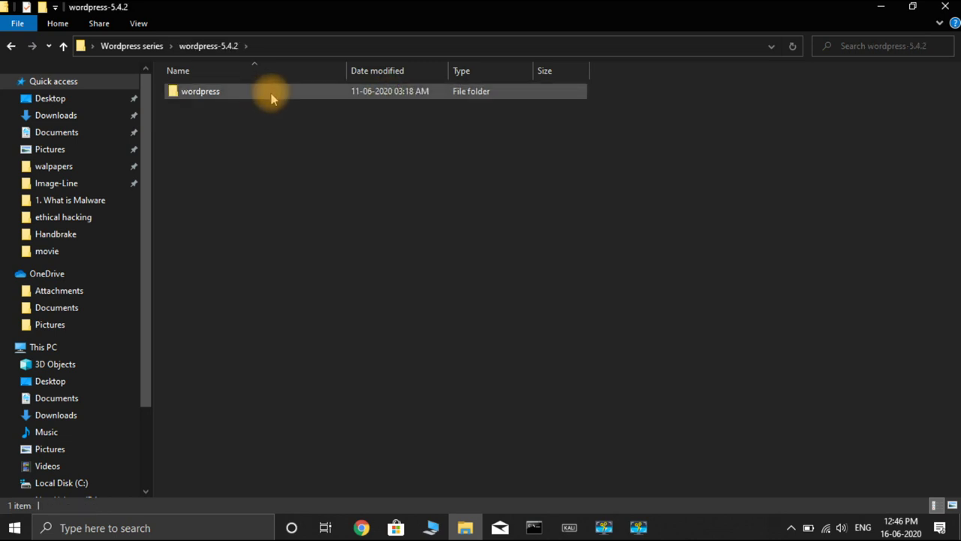
{"action": "double_click", "coordinate": [272, 94]}
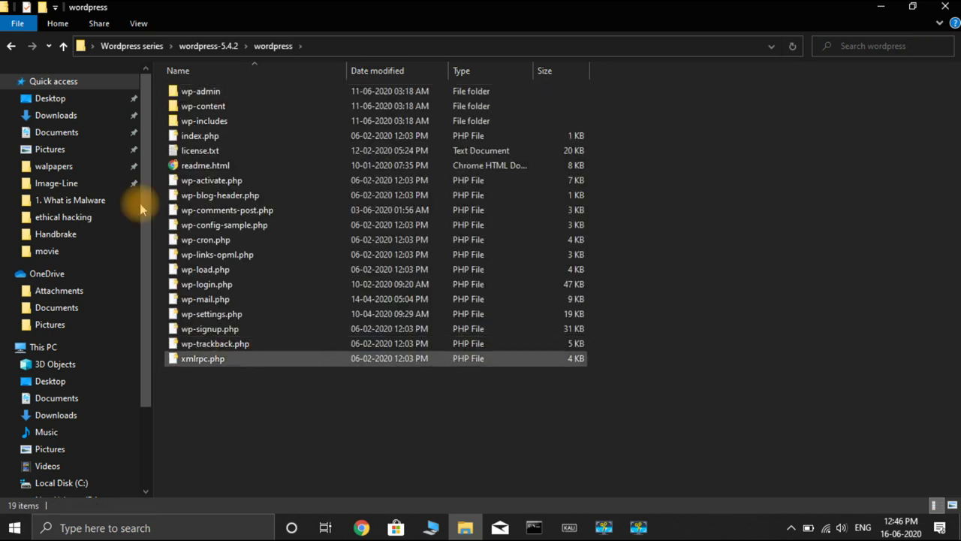
{"action": "left_click", "coordinate": [11, 48]}
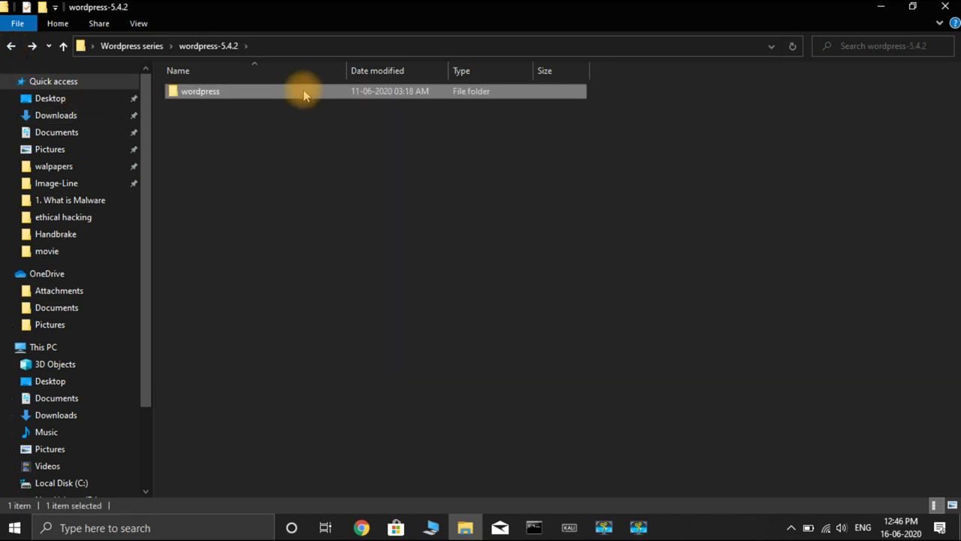
{"action": "right_click", "coordinate": [309, 91]}
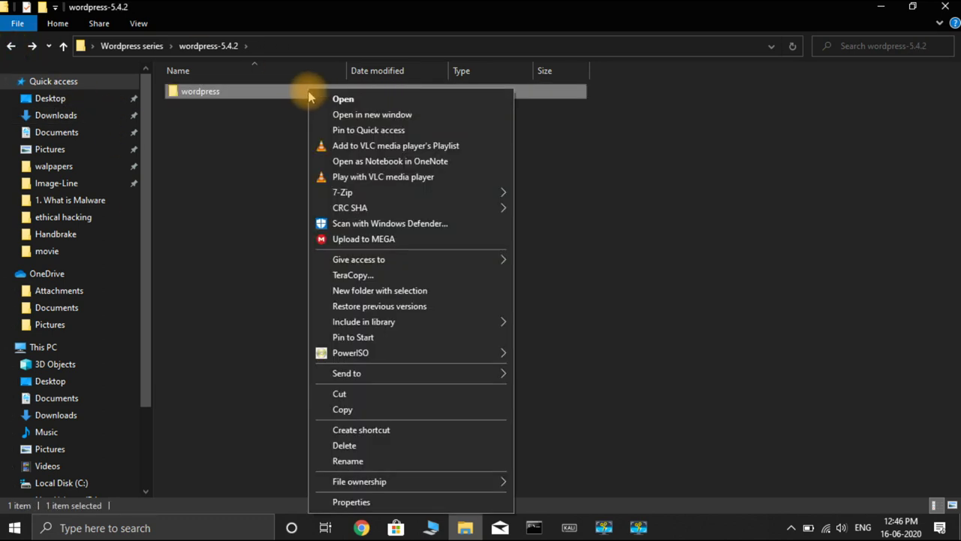
{"action": "left_click", "coordinate": [356, 401]}
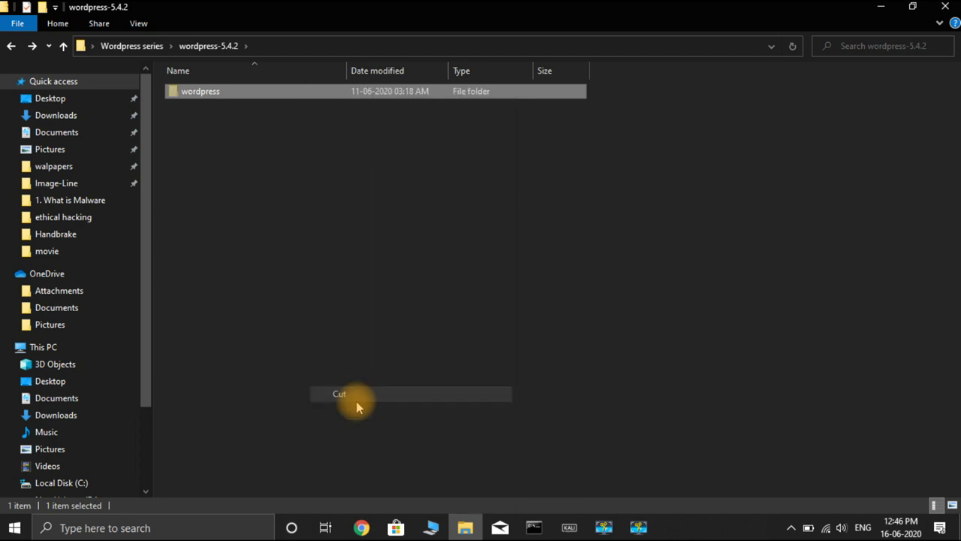
{"action": "left_click", "coordinate": [61, 483]}
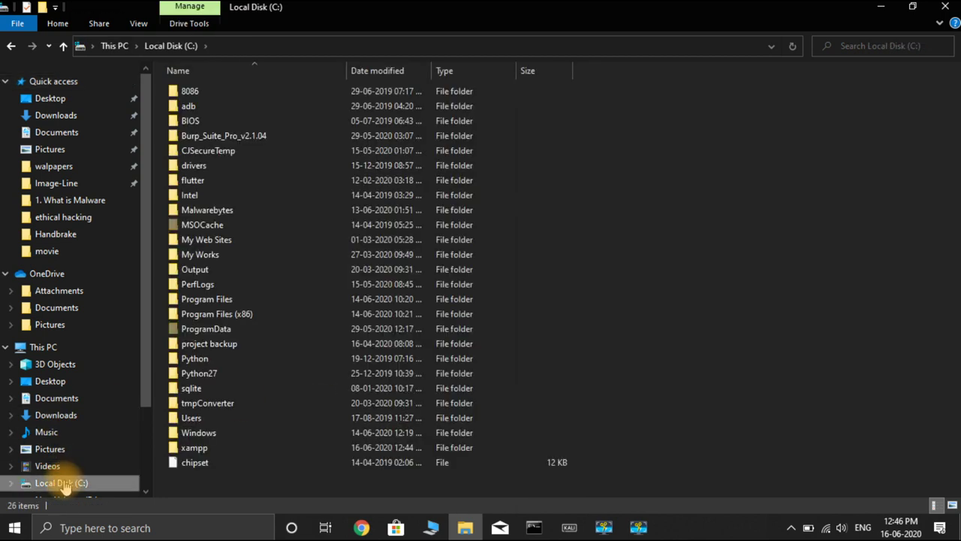
Step: Move the wordpress folder into C:\xampp\htdocs with TeraCopy, then close the Explorer window
{"action": "double_click", "coordinate": [233, 449]}
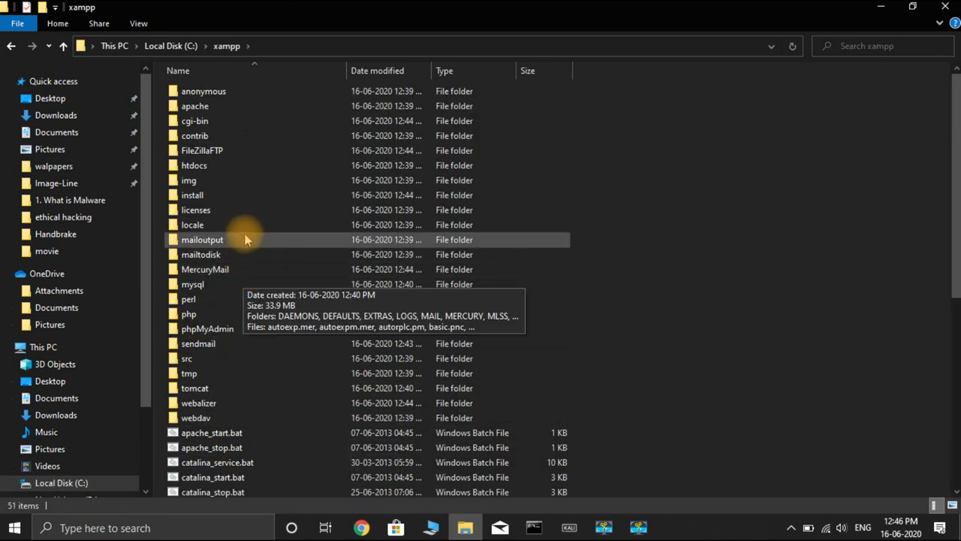
{"action": "double_click", "coordinate": [267, 165]}
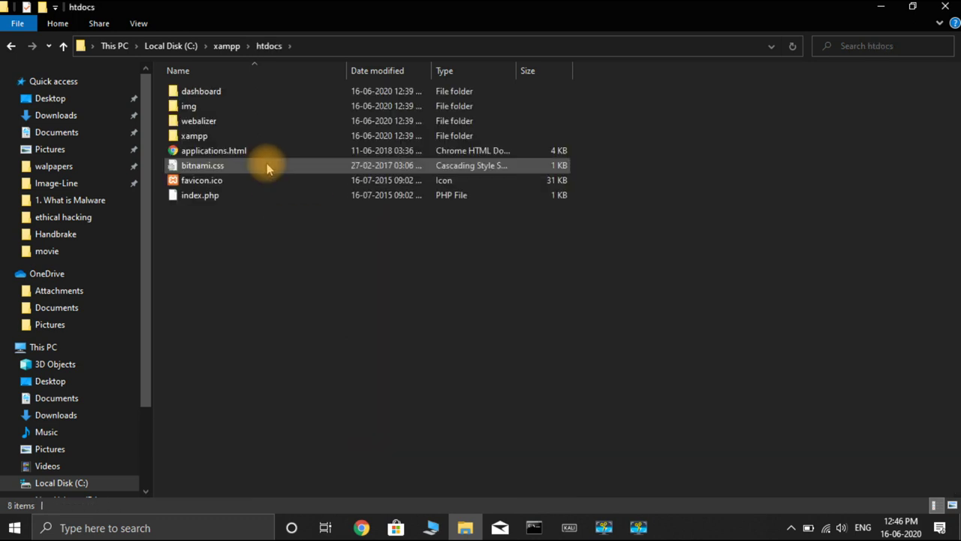
{"action": "right_click", "coordinate": [290, 257]}
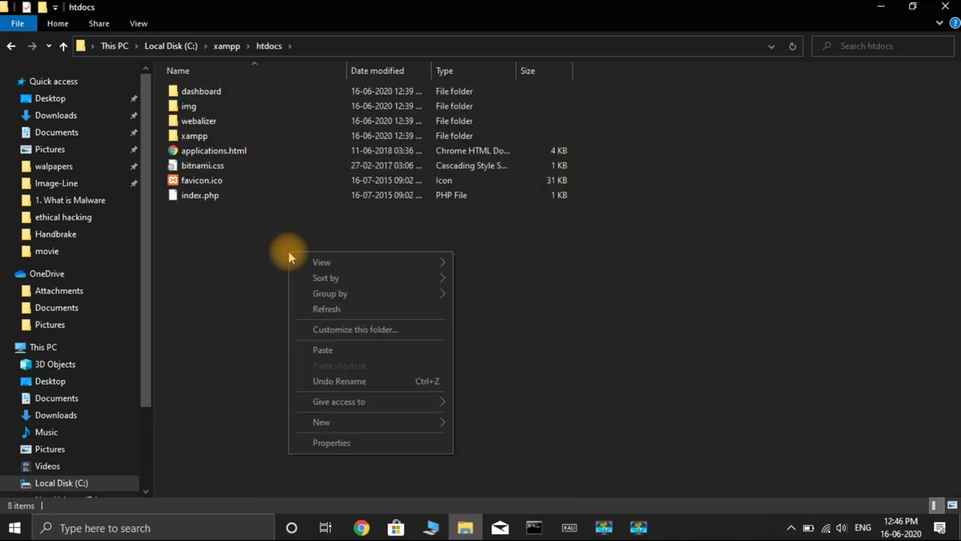
{"action": "left_click", "coordinate": [330, 350]}
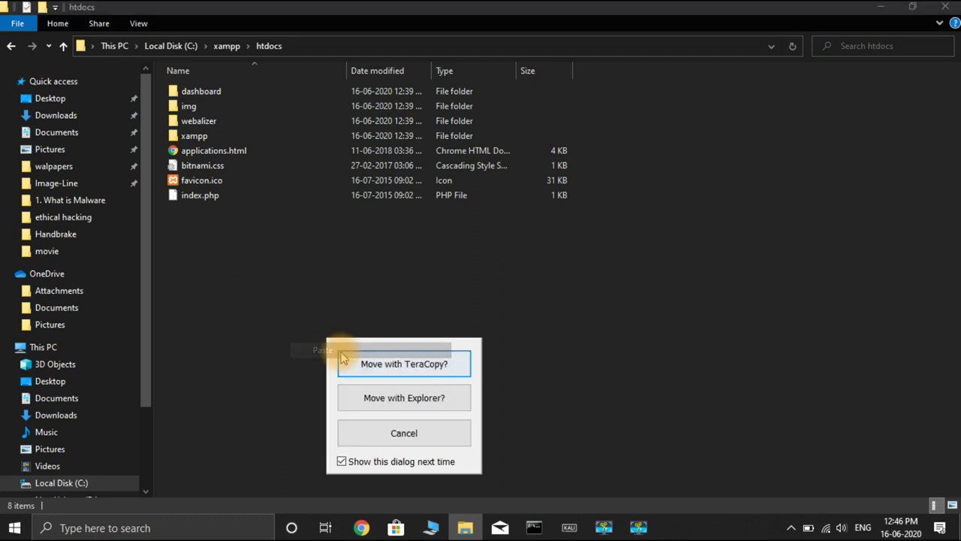
{"action": "left_click", "coordinate": [366, 363]}
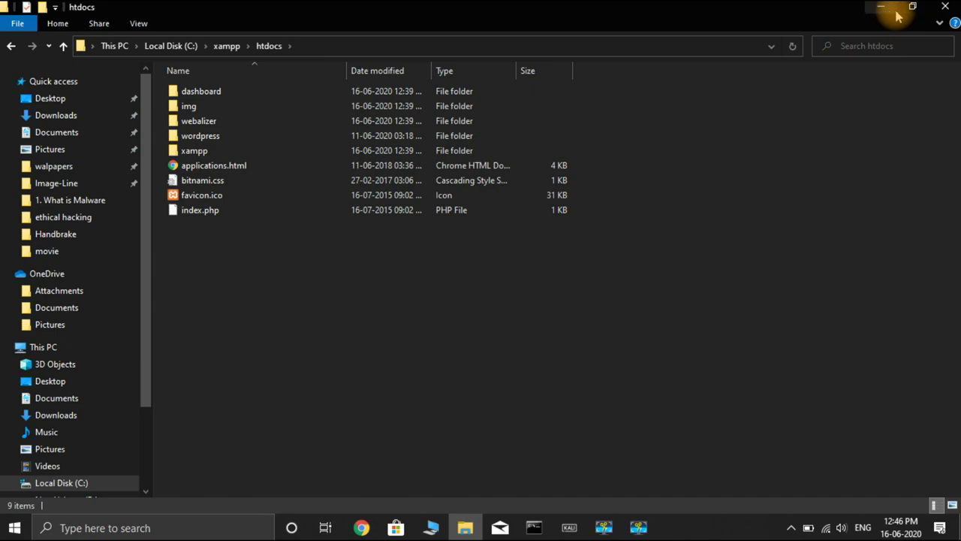
{"action": "left_click", "coordinate": [943, 9]}
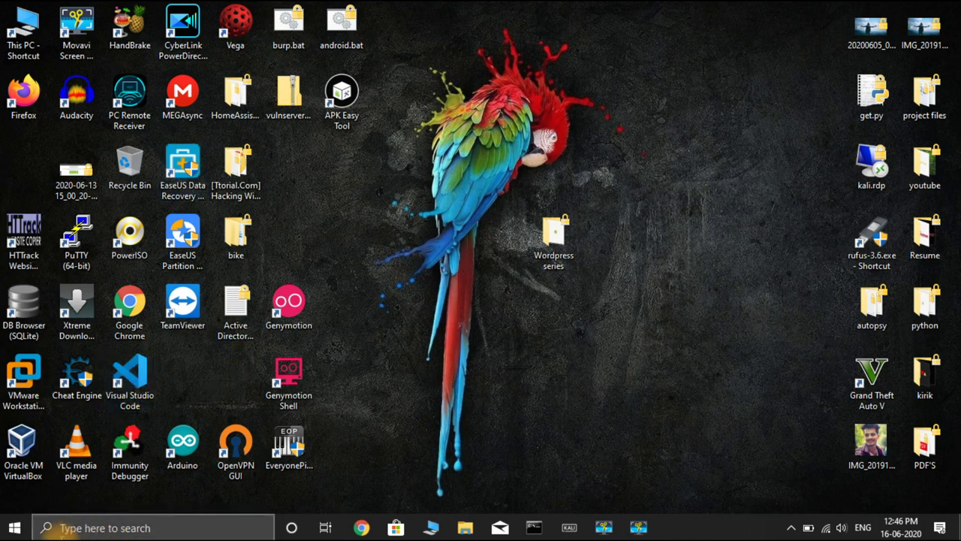
Step: Launch XAMPP Control Panel by searching 'xa' and try starting Apache
{"action": "left_click", "coordinate": [64, 530]}
{"action": "type", "text": "xa"}
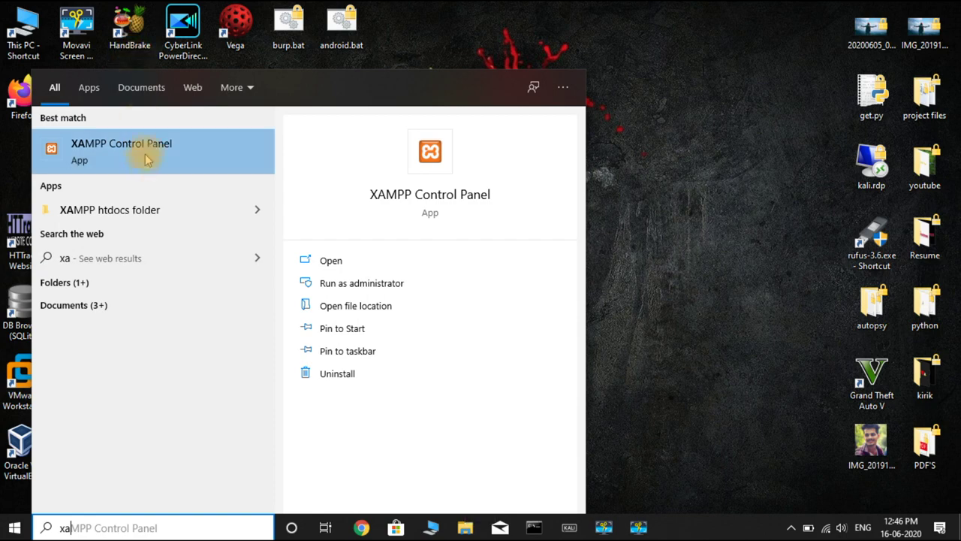
{"action": "left_click", "coordinate": [143, 161]}
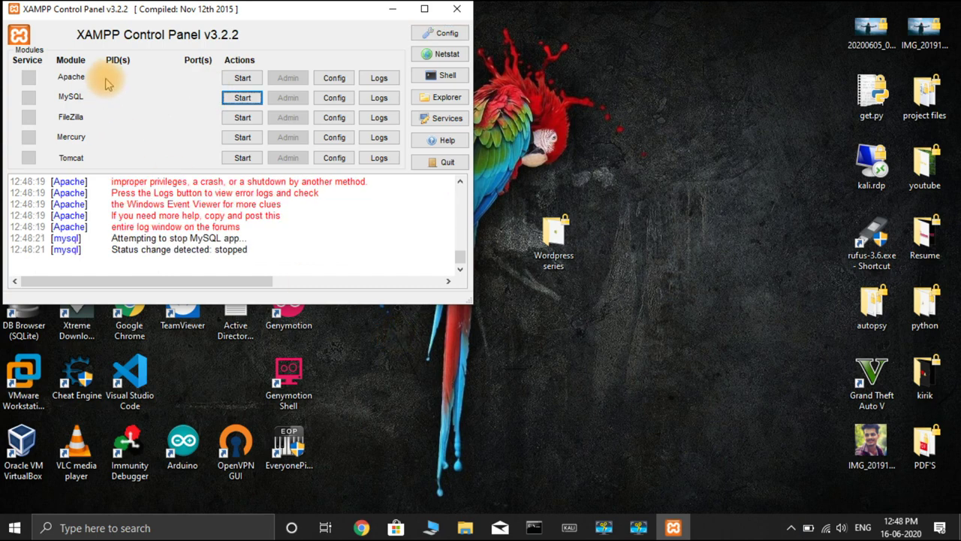
{"action": "left_click", "coordinate": [243, 79]}
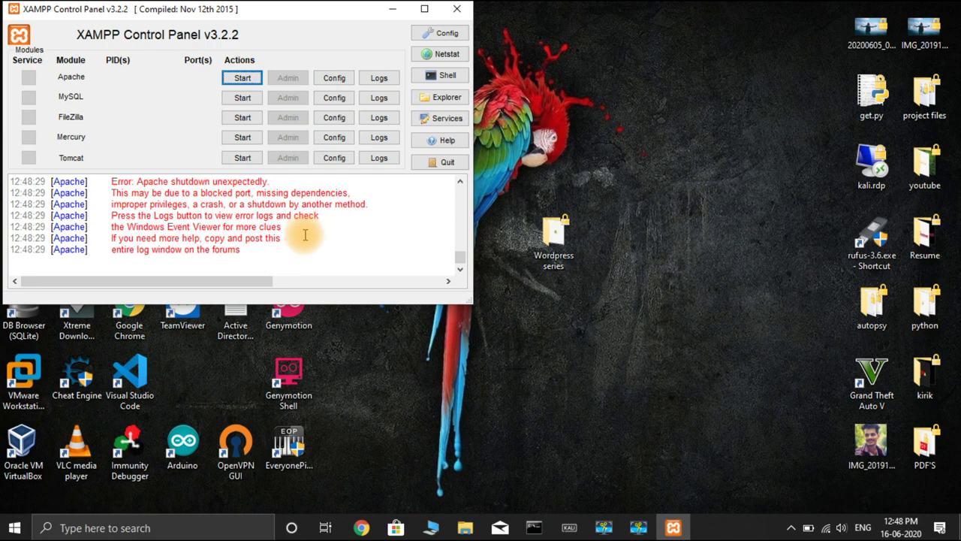
Step: Read the log showing VMware holding port 443, then open Apache's Config file list
{"action": "scroll", "coordinate": [305, 236], "scroll_direction": "up", "scroll_amount": 3}
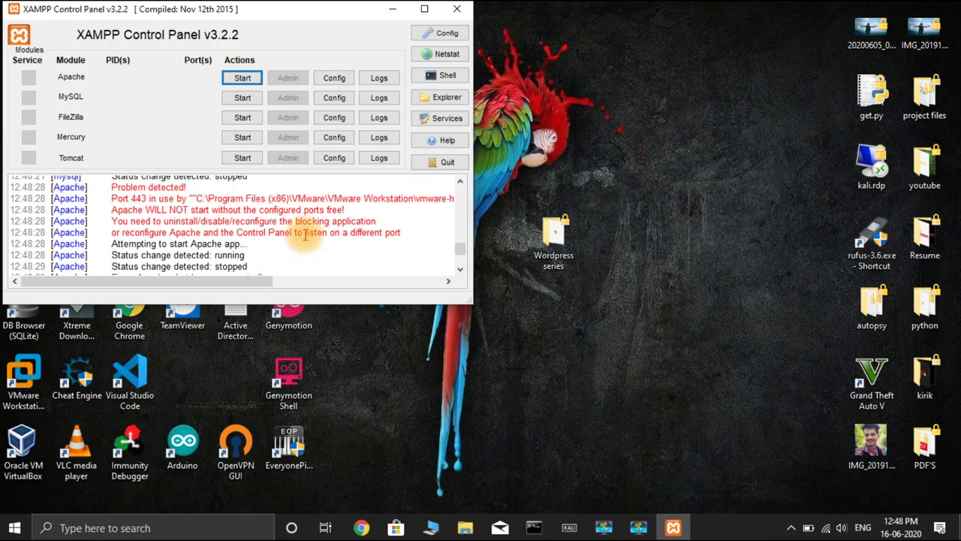
{"action": "scroll", "coordinate": [305, 235], "scroll_direction": "up", "scroll_amount": 3}
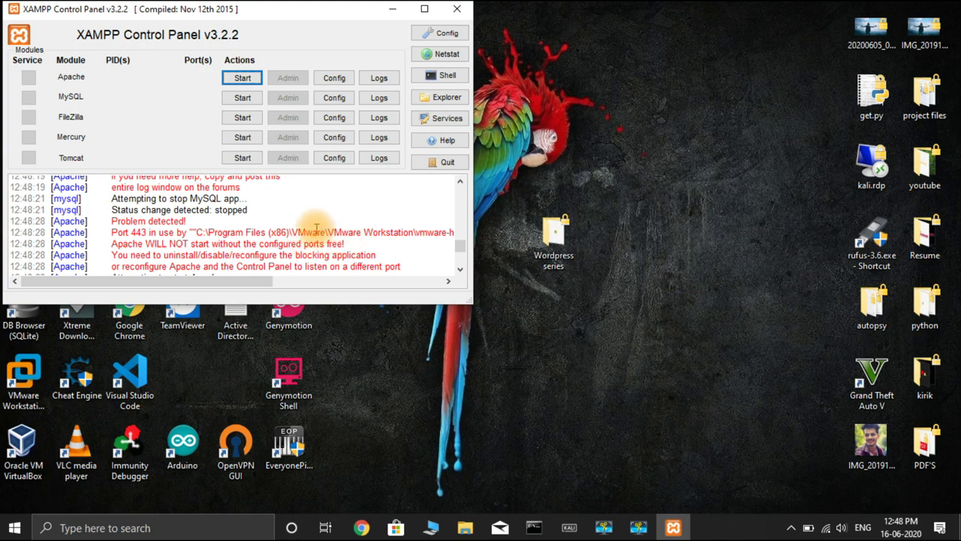
{"action": "scroll", "coordinate": [315, 229], "scroll_direction": "up", "scroll_amount": 1}
{"action": "scroll", "coordinate": [315, 228], "scroll_direction": "up", "scroll_amount": 3}
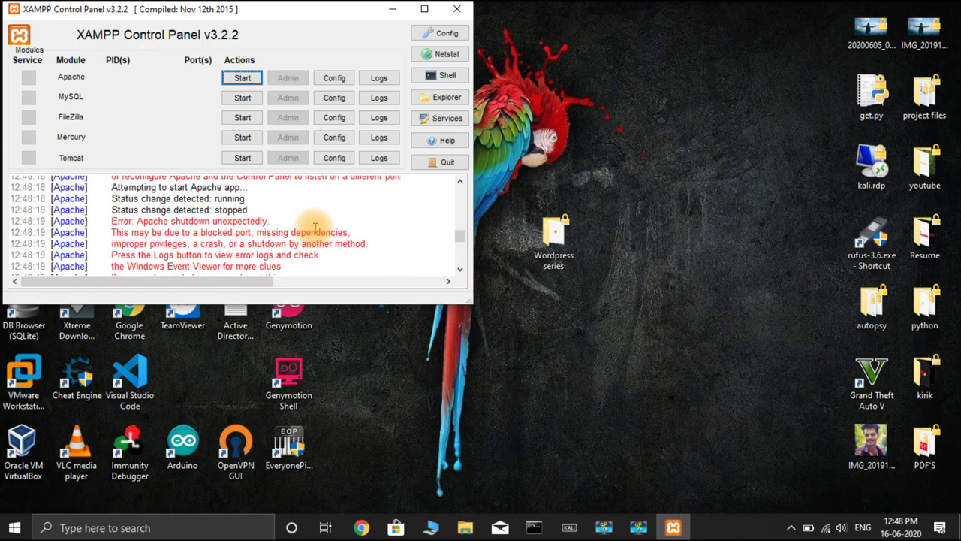
{"action": "scroll", "coordinate": [316, 229], "scroll_direction": "up", "scroll_amount": 3}
{"action": "scroll", "coordinate": [315, 229], "scroll_direction": "up", "scroll_amount": 5}
{"action": "left_click", "coordinate": [334, 82]}
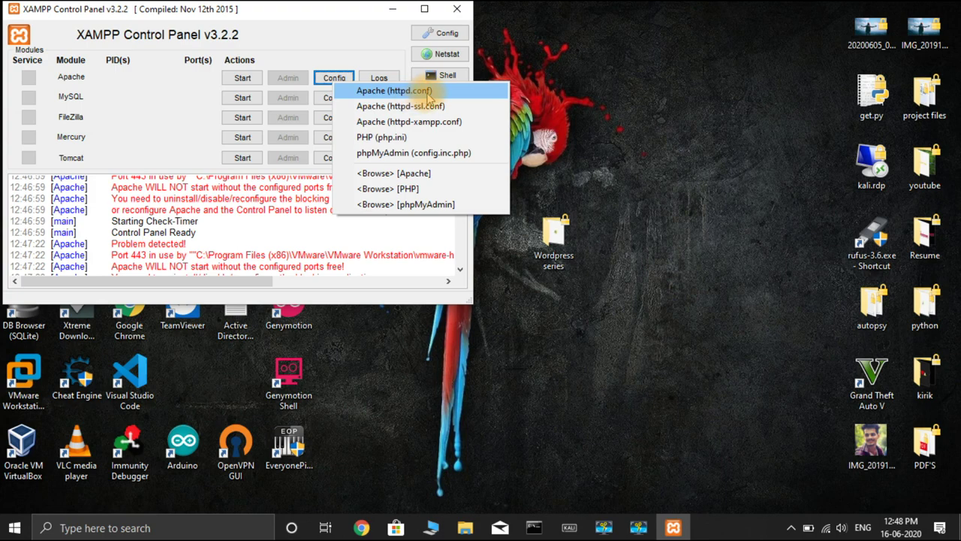
Step: Open httpd.conf, search for 80, and change Listen 80 to Listen 8080
{"action": "left_click", "coordinate": [444, 93]}
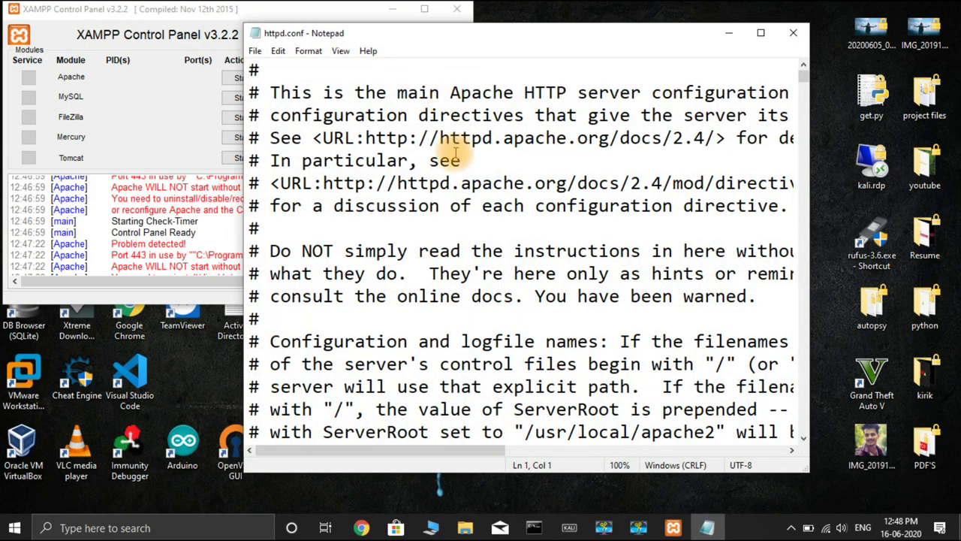
{"action": "key", "text": "ctrl+f"}
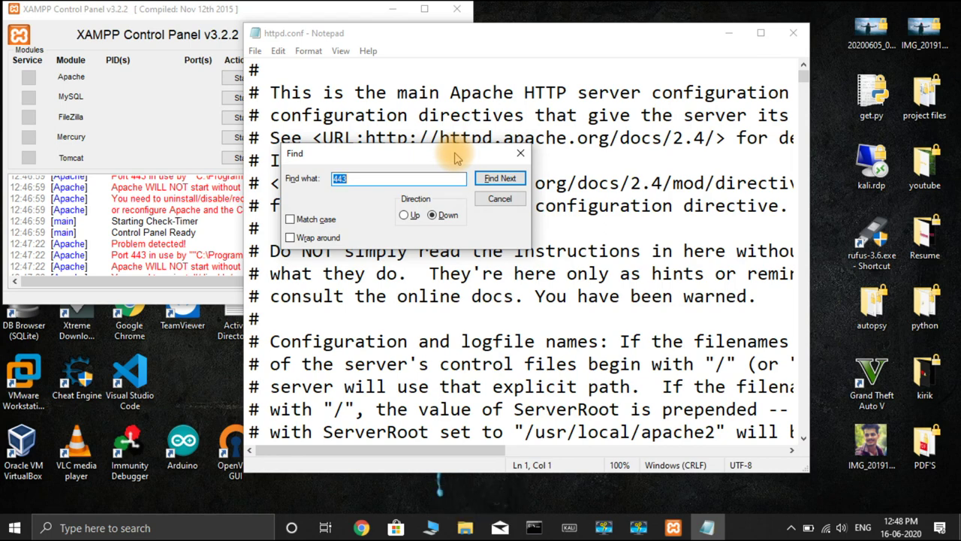
{"action": "type", "text": "80"}
{"action": "left_click", "coordinate": [500, 178]}
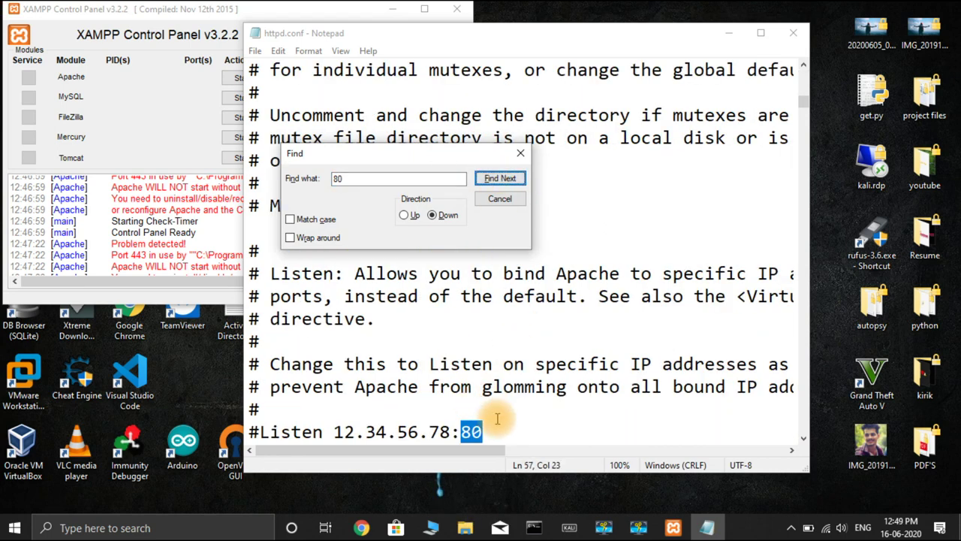
{"action": "scroll", "coordinate": [489, 430], "scroll_direction": "down", "scroll_amount": 10}
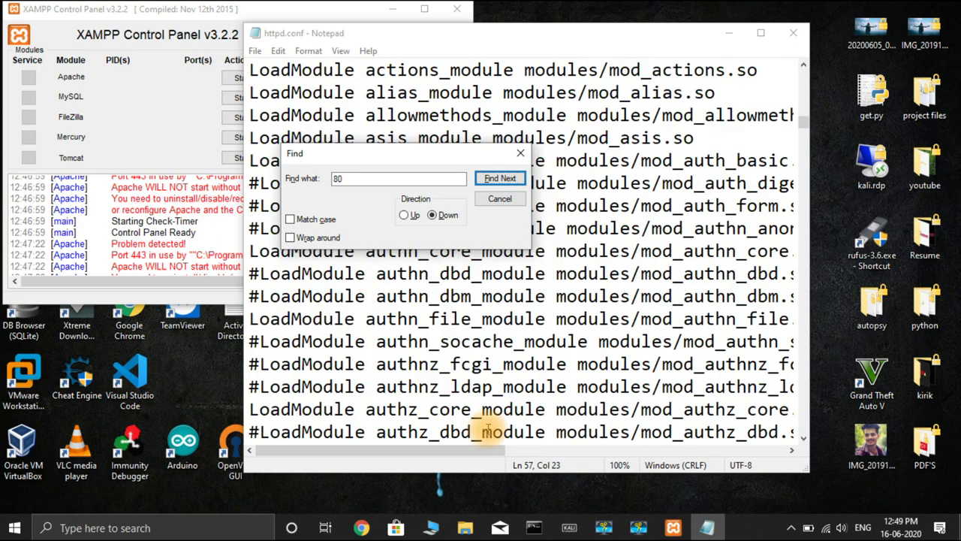
{"action": "left_click", "coordinate": [500, 179]}
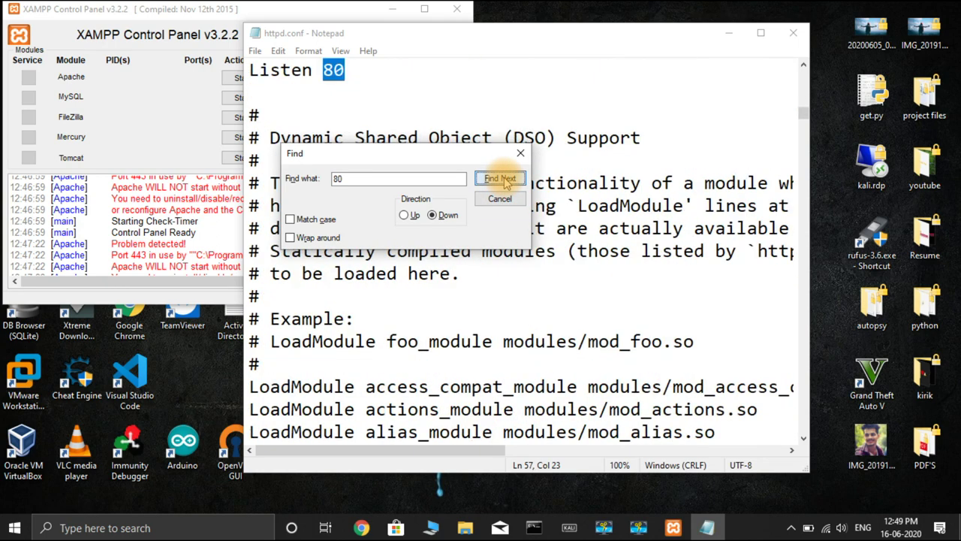
{"action": "left_click", "coordinate": [359, 71]}
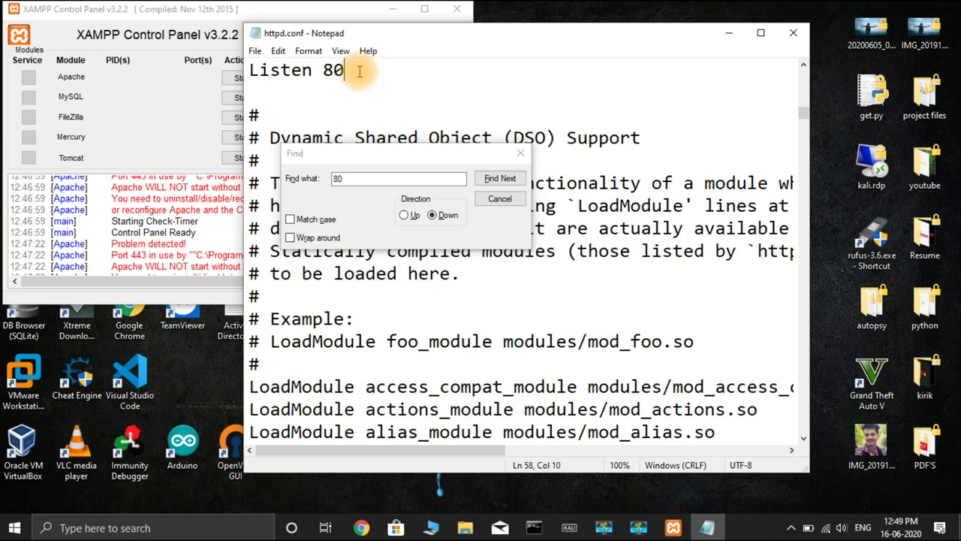
{"action": "type", "text": "80"}
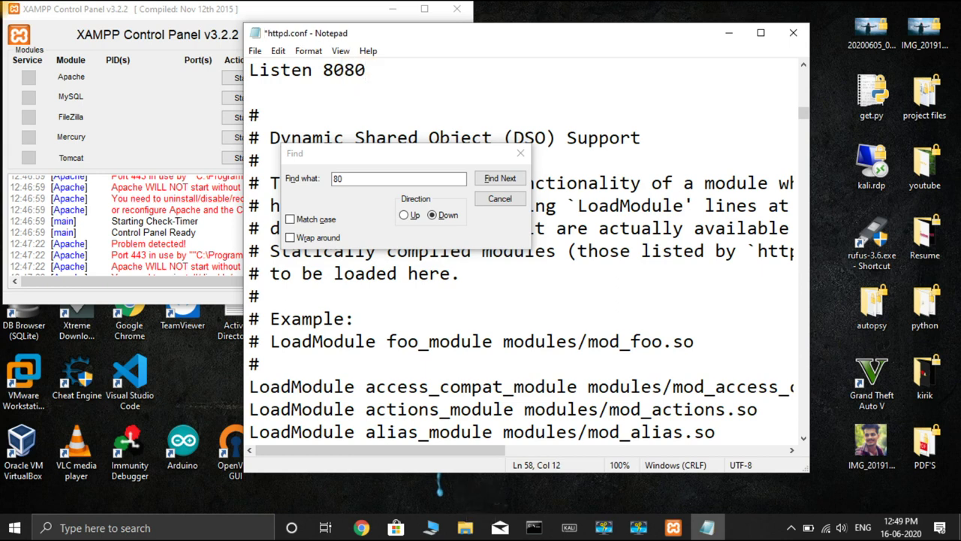
Step: Change ServerName to localhost:8080, confirm no other 80 remains, and save httpd.conf
{"action": "left_click", "coordinate": [499, 180]}
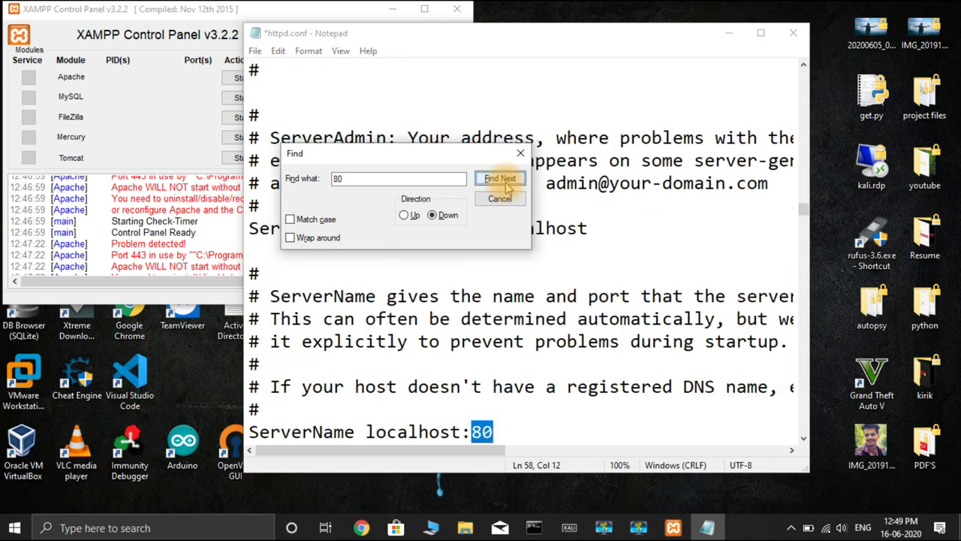
{"action": "left_click", "coordinate": [501, 429]}
{"action": "type", "text": "80"}
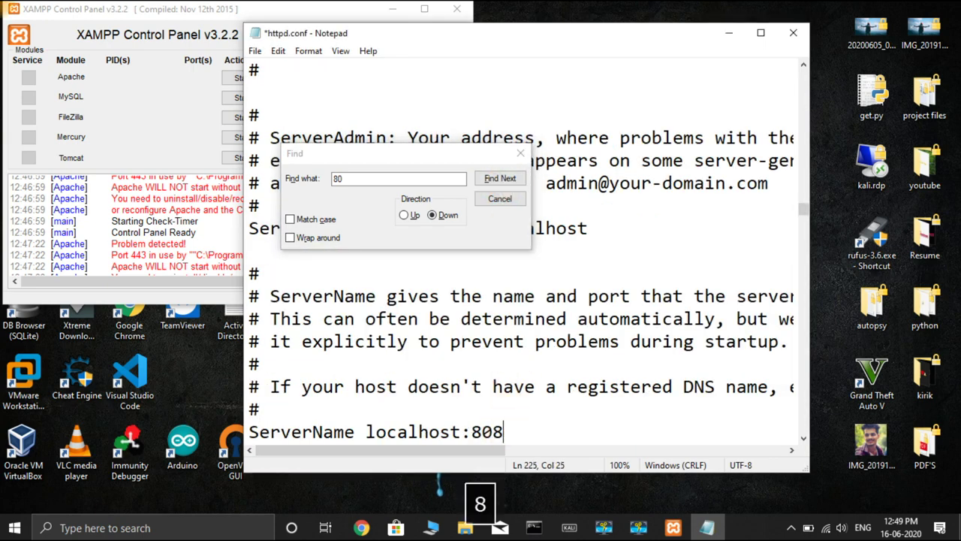
{"action": "left_click", "coordinate": [503, 178]}
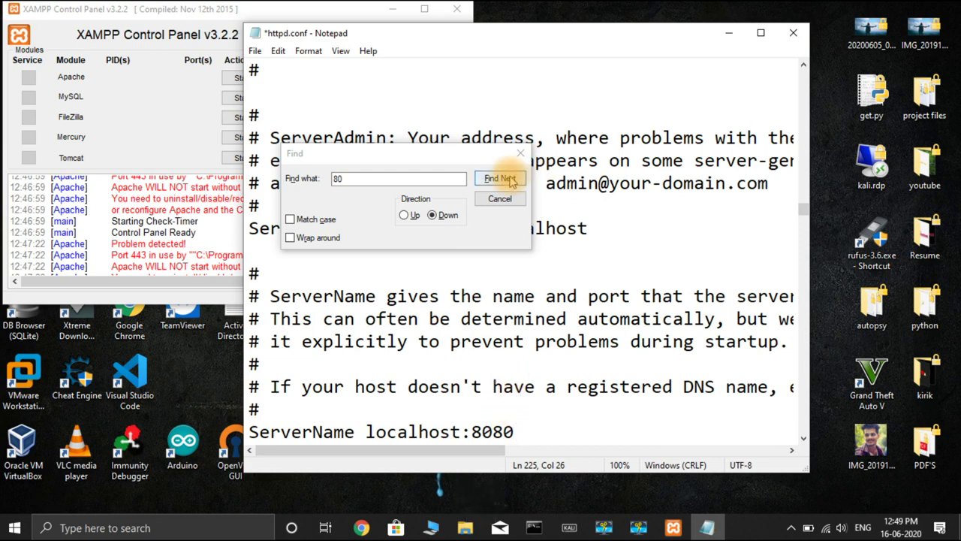
{"action": "left_click", "coordinate": [510, 315]}
{"action": "left_click", "coordinate": [528, 158]}
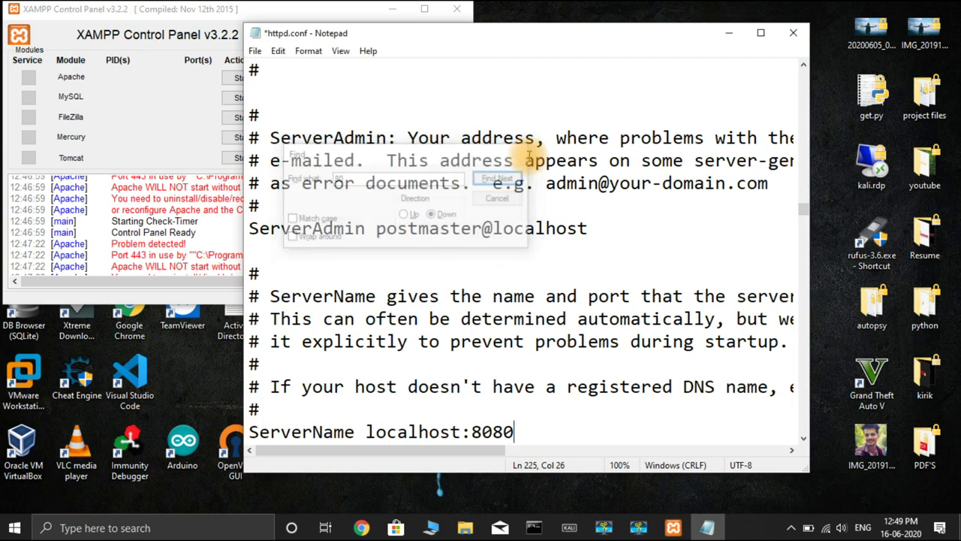
{"action": "left_click", "coordinate": [255, 51]}
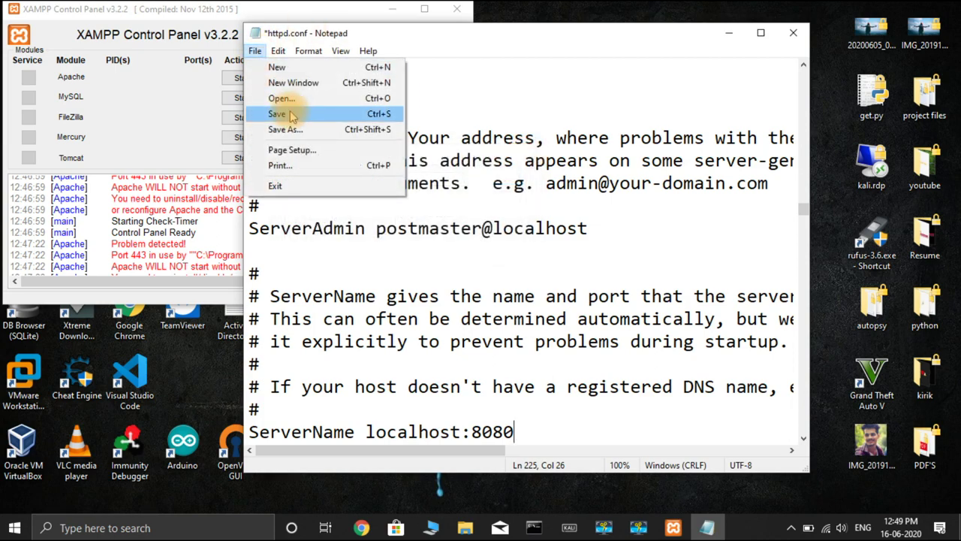
{"action": "left_click", "coordinate": [292, 115]}
Step: Close httpd.conf, open httpd-ssl.conf, and change Listen 443 to 444
{"action": "left_click", "coordinate": [796, 32]}
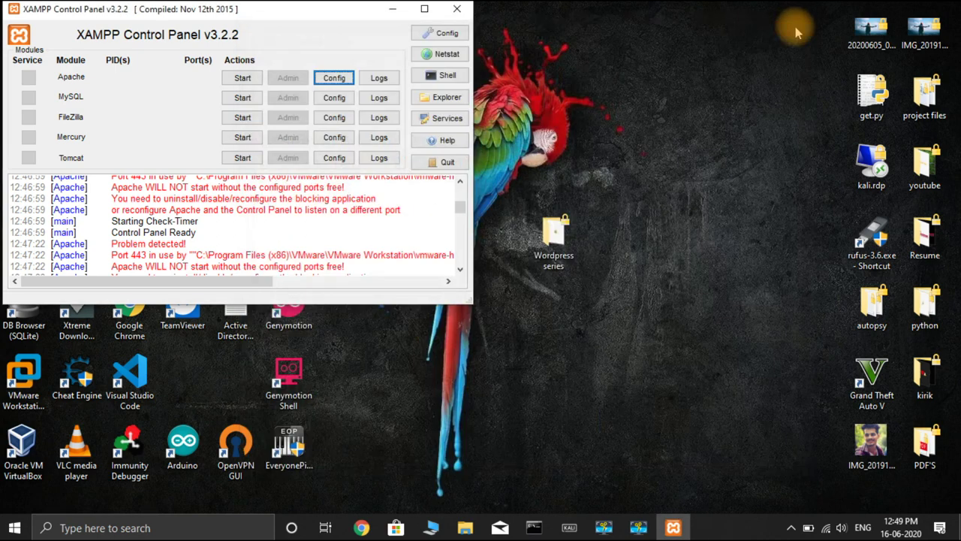
{"action": "left_click", "coordinate": [333, 81]}
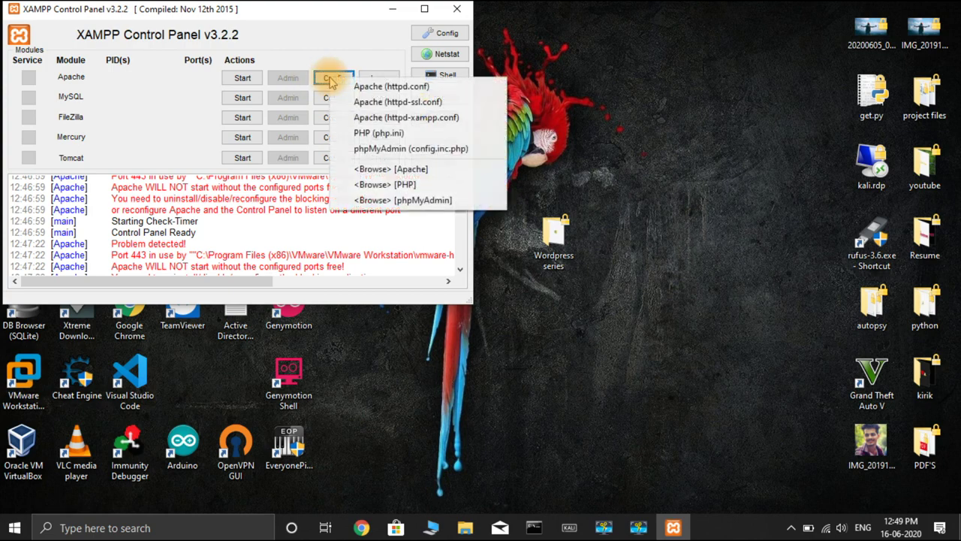
{"action": "left_click", "coordinate": [420, 103]}
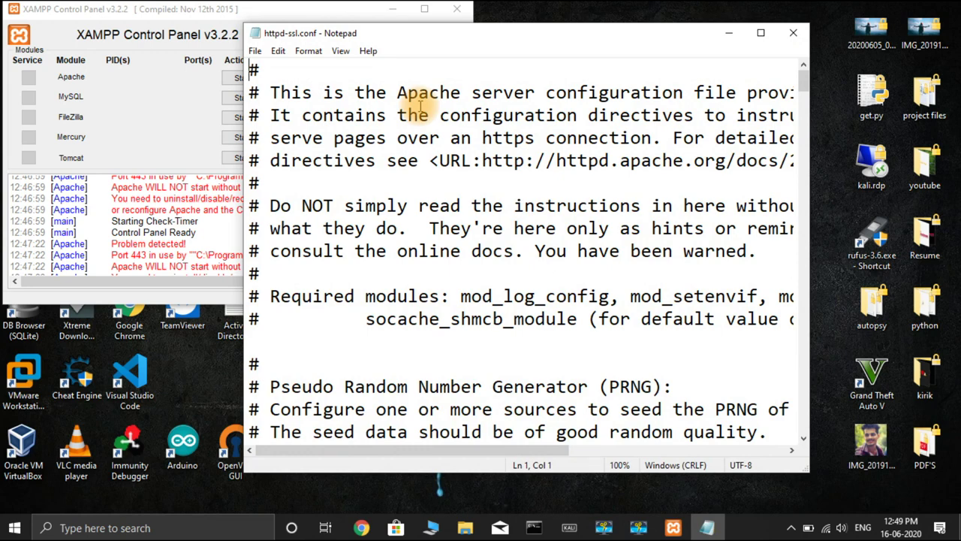
{"action": "key", "text": "ctrl+f"}
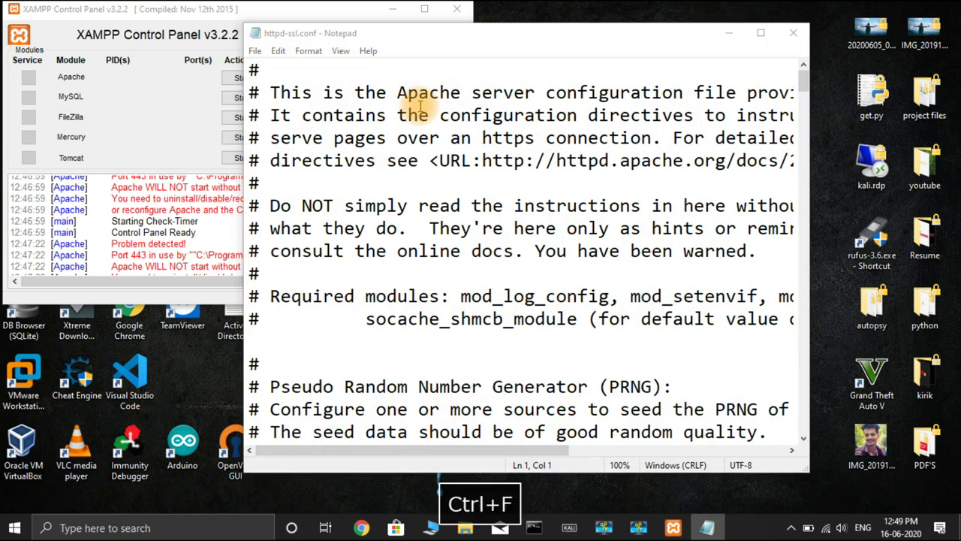
{"action": "type", "text": "443"}
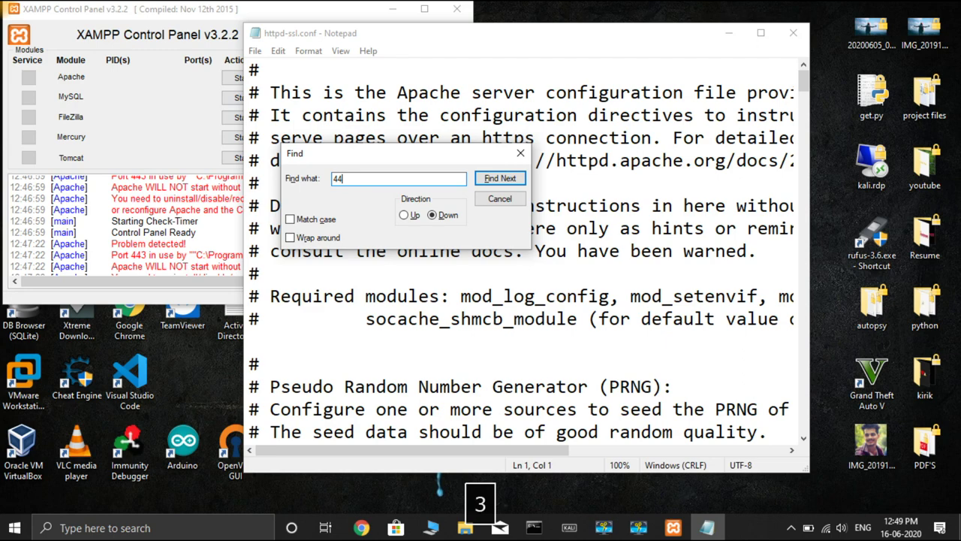
{"action": "left_click", "coordinate": [499, 179]}
{"action": "left_click", "coordinate": [373, 429]}
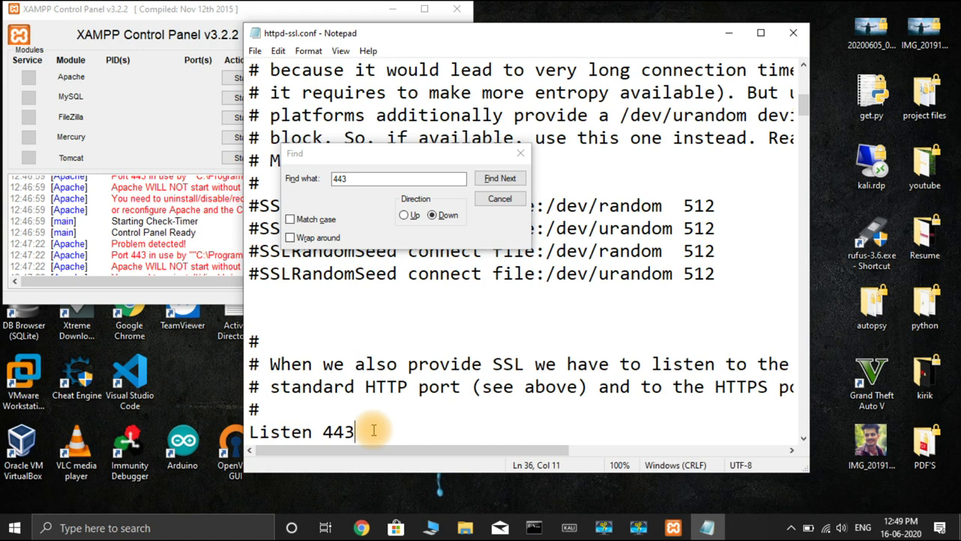
{"action": "key", "text": "BackSpace"}
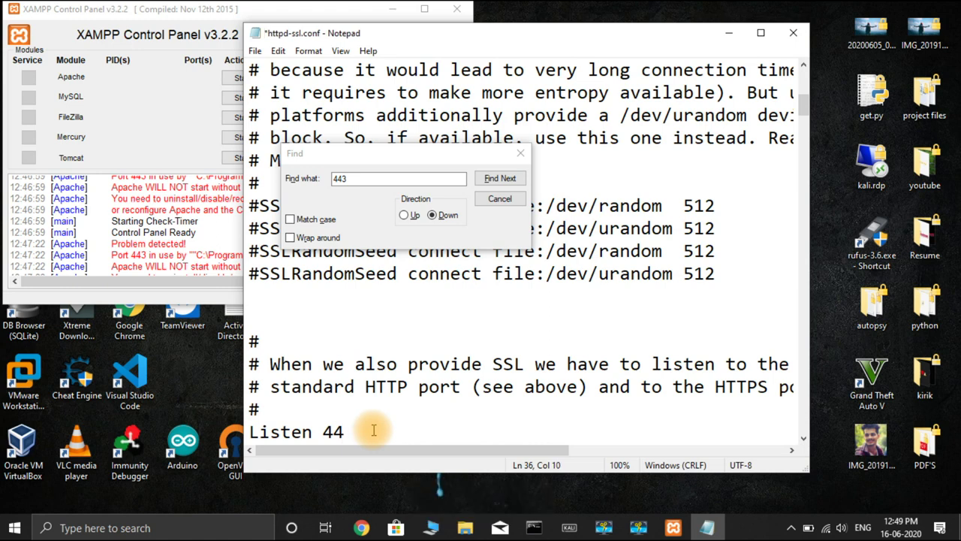
{"action": "type", "text": "4"}
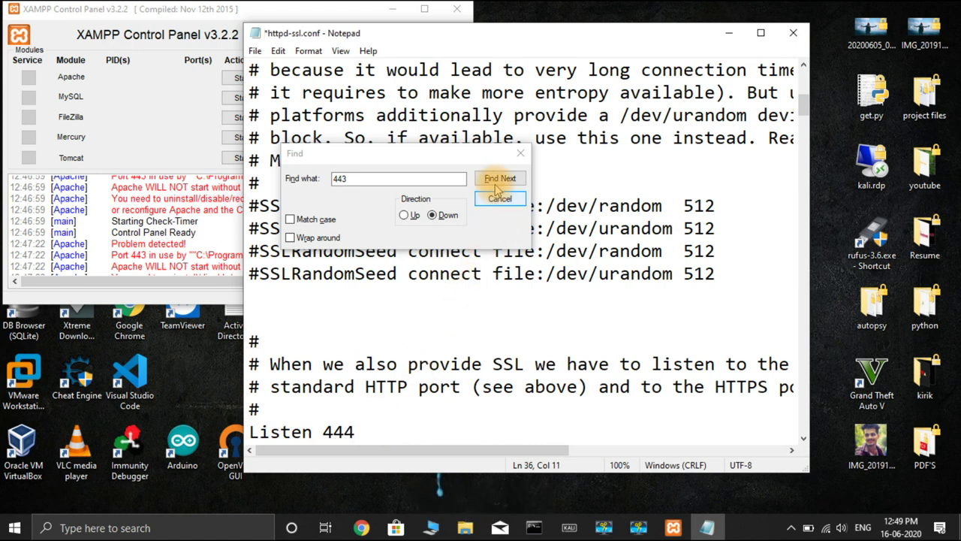
Step: Change the VirtualHost and ServerName ports from 443 to 444
{"action": "left_click", "coordinate": [497, 181]}
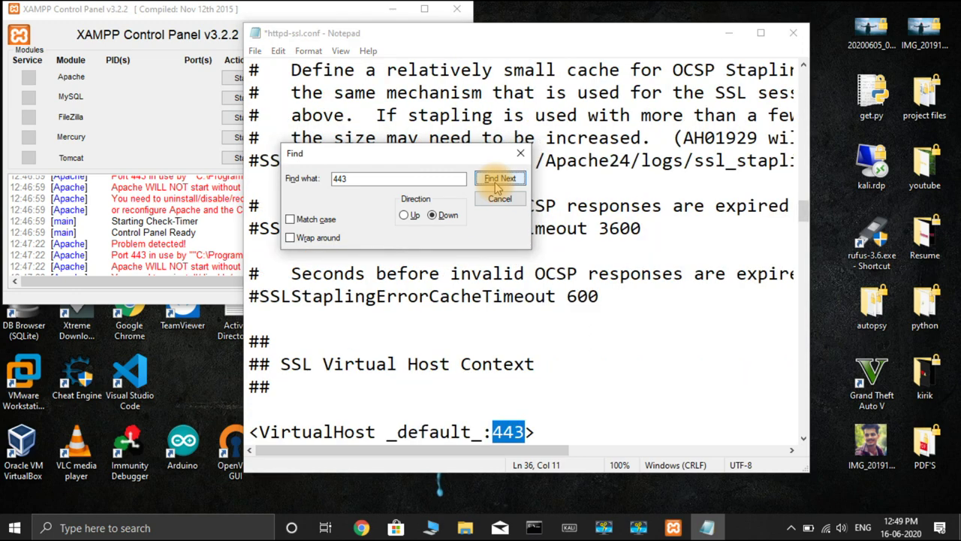
{"action": "left_click", "coordinate": [524, 432]}
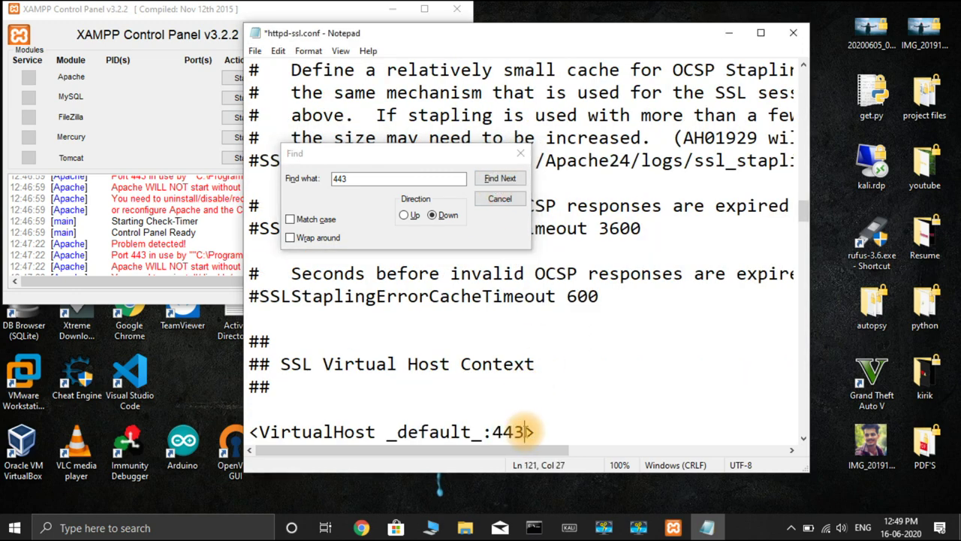
{"action": "key", "text": "BackSpace"}
{"action": "type", "text": "4"}
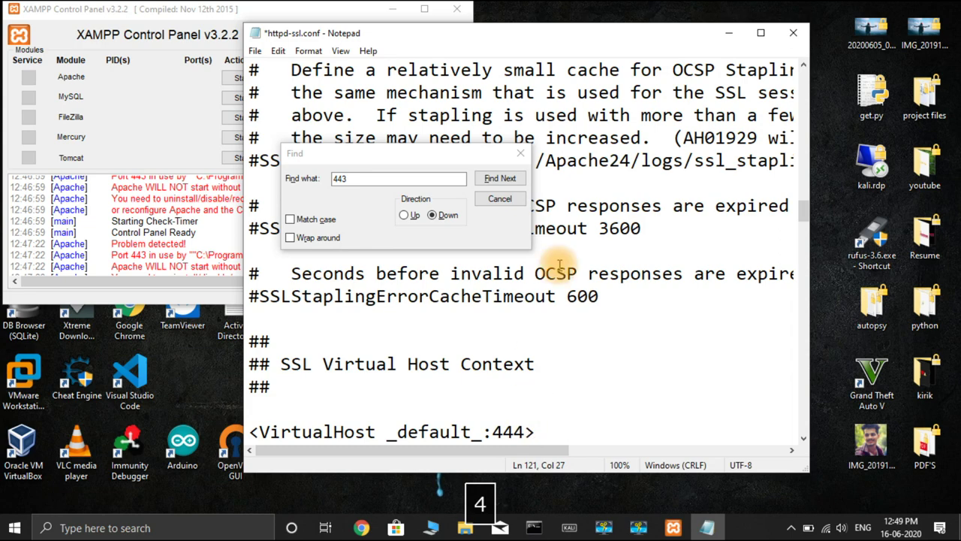
{"action": "left_click", "coordinate": [515, 179]}
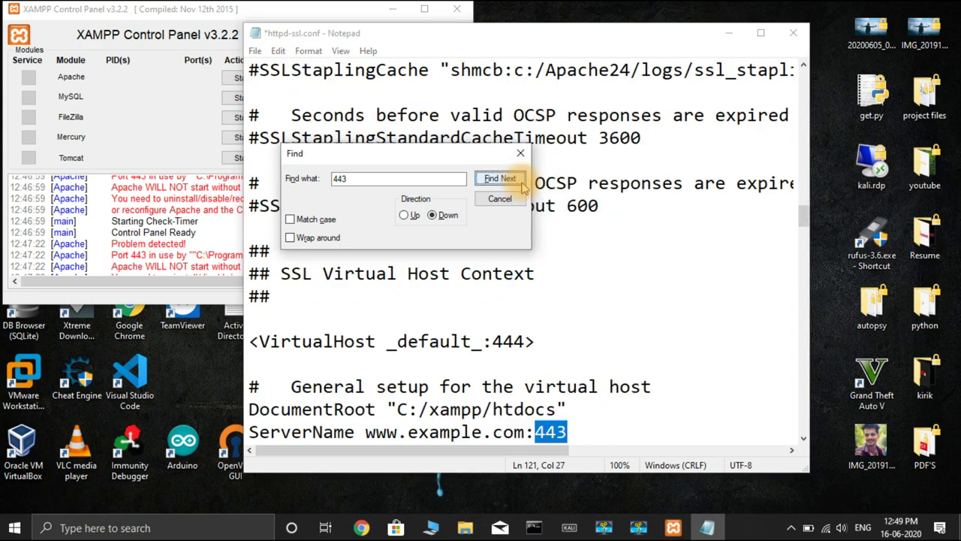
{"action": "left_click", "coordinate": [578, 429]}
{"action": "key", "text": "BackSpace"}
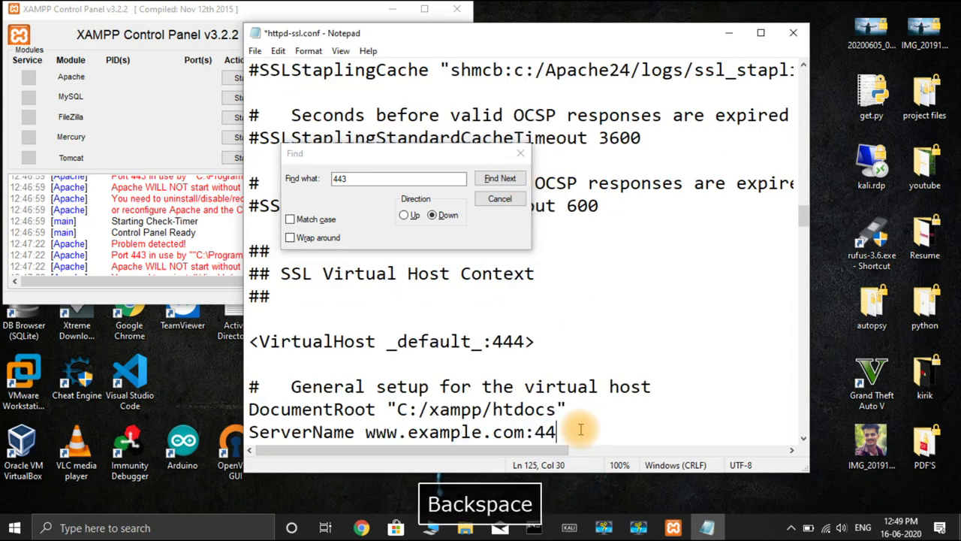
{"action": "type", "text": "4"}
{"action": "left_click", "coordinate": [514, 322]}
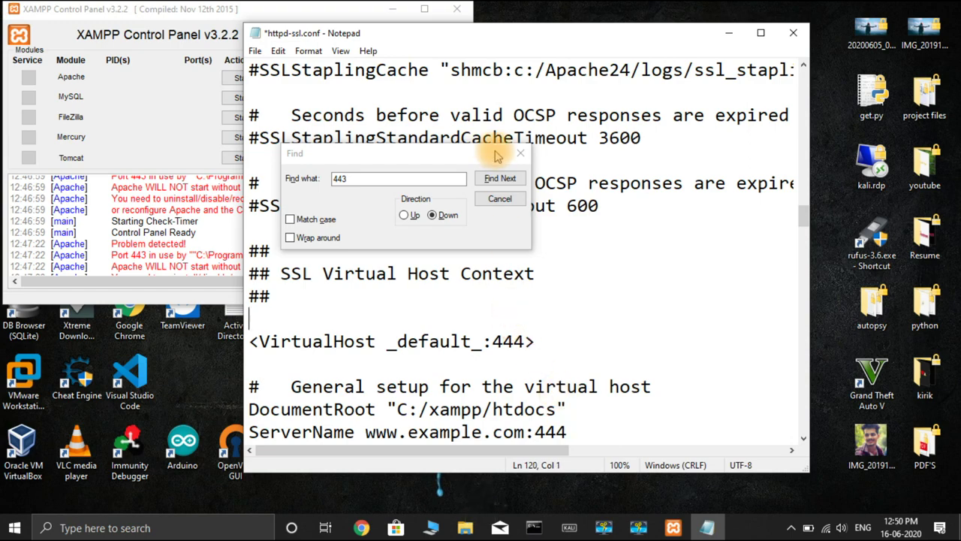
Step: Confirm no 443 remains, save httpd-ssl.conf, and close Notepad
{"action": "left_click", "coordinate": [497, 176]}
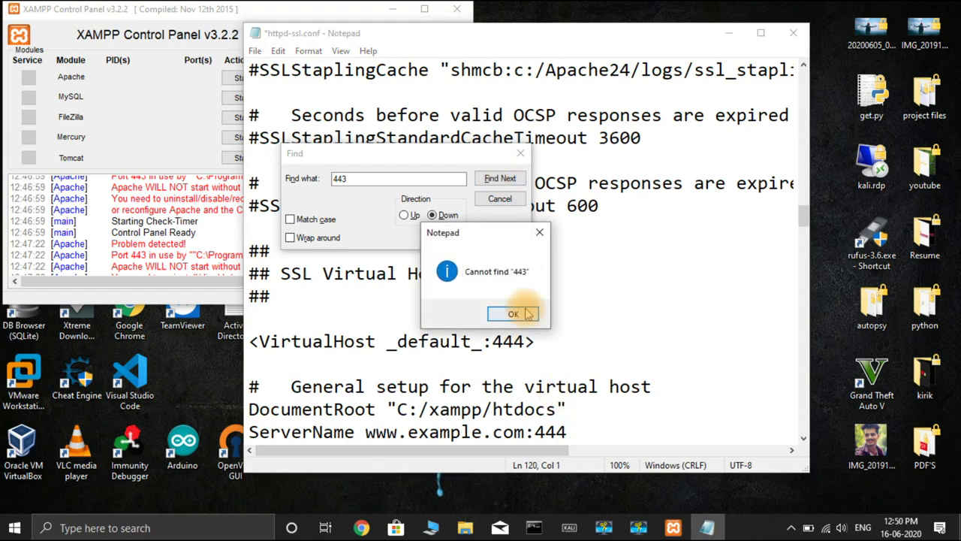
{"action": "left_click", "coordinate": [526, 311]}
{"action": "left_click", "coordinate": [521, 152]}
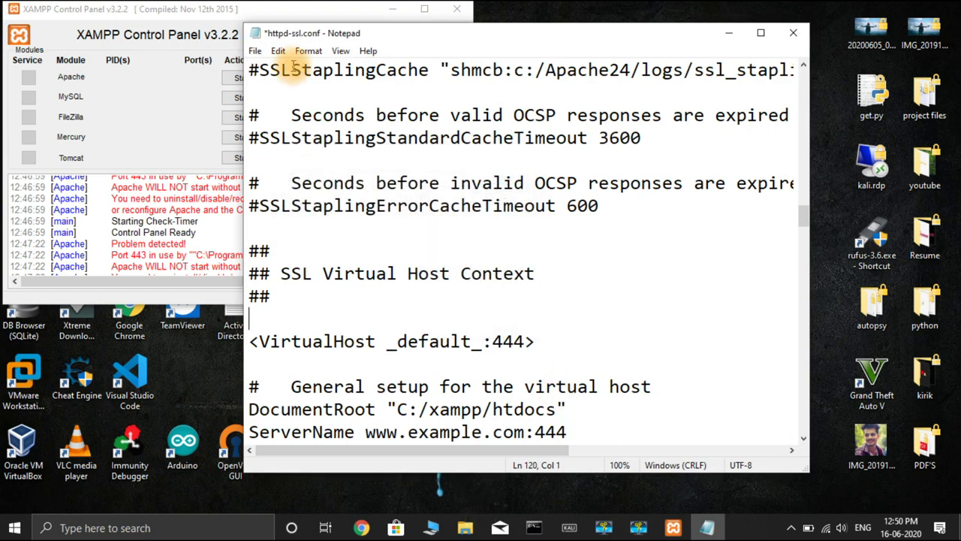
{"action": "left_click", "coordinate": [255, 51]}
{"action": "left_click", "coordinate": [279, 111]}
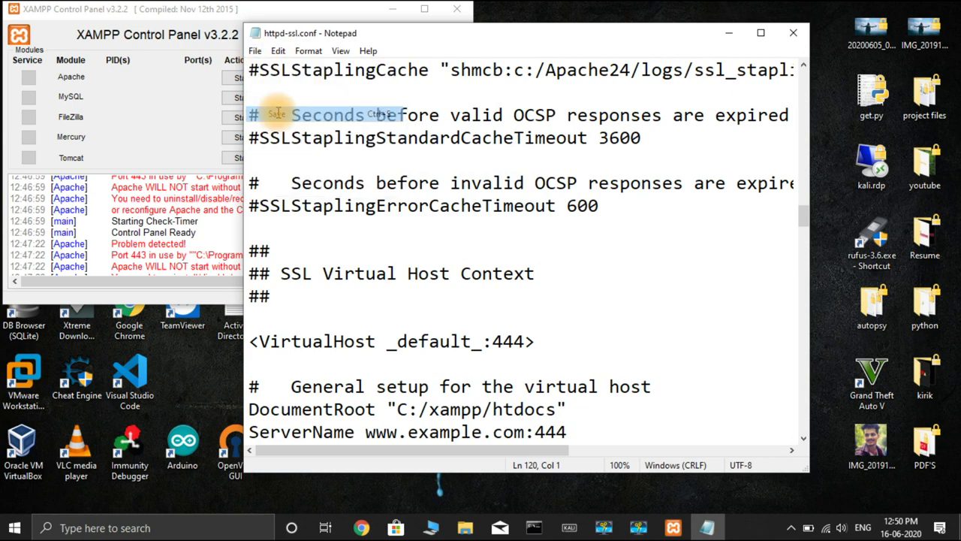
{"action": "left_click", "coordinate": [793, 32]}
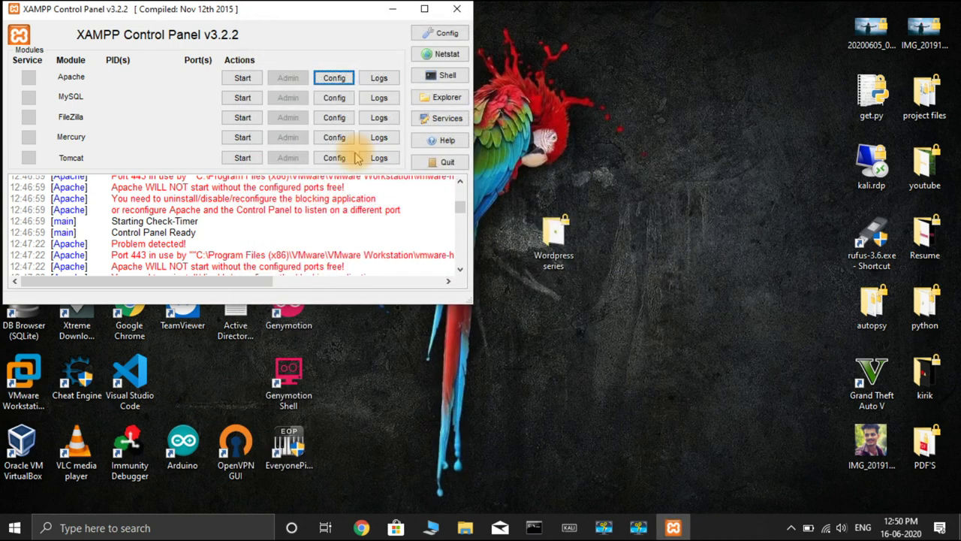
Step: Start Apache (ports 444, 8080) and MySQL (3306), then minimize the XAMPP Control Panel
{"action": "left_click", "coordinate": [242, 78]}
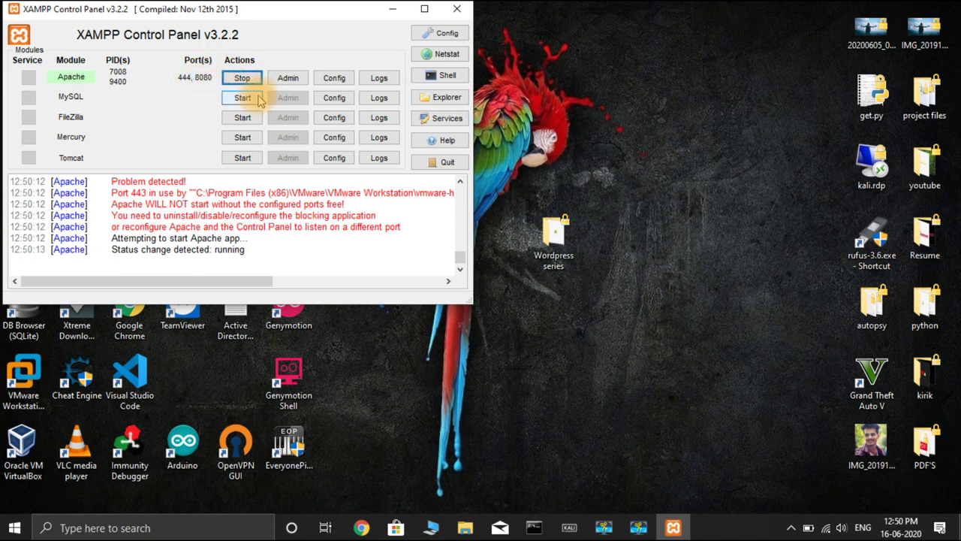
{"action": "left_click", "coordinate": [257, 98]}
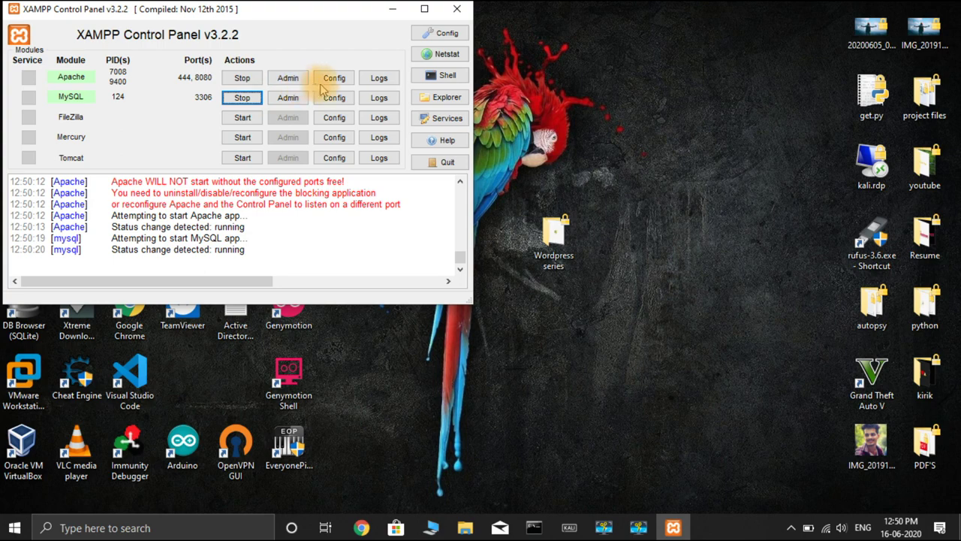
{"action": "left_click", "coordinate": [391, 9]}
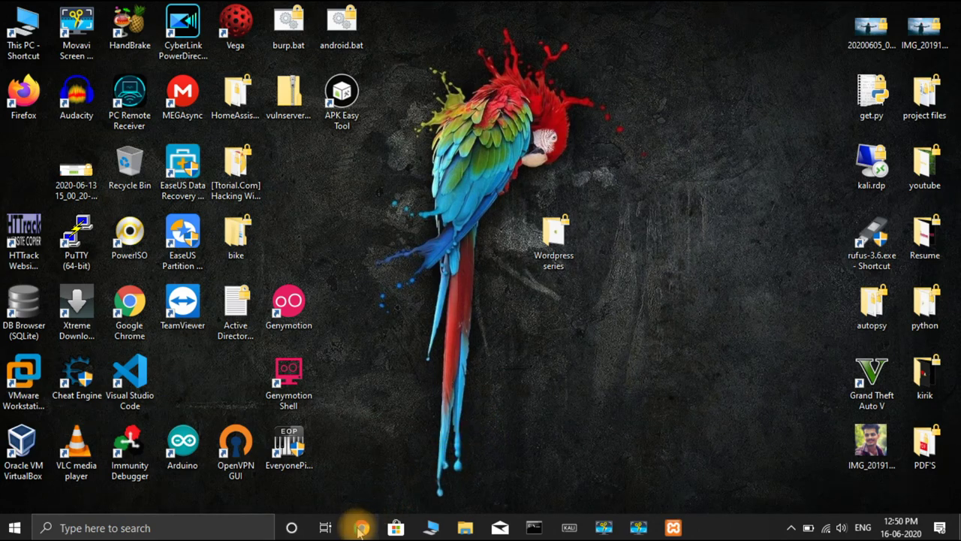
Step: Open a new Chrome window and load localhost:8080/wordpress
{"action": "left_click", "coordinate": [362, 528]}
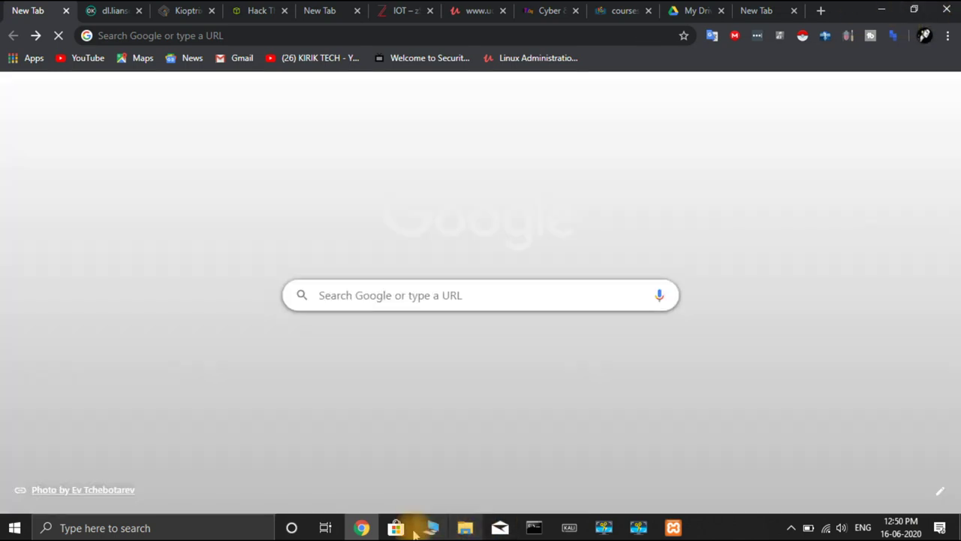
{"action": "left_click", "coordinate": [361, 528]}
{"action": "right_click", "coordinate": [361, 528]}
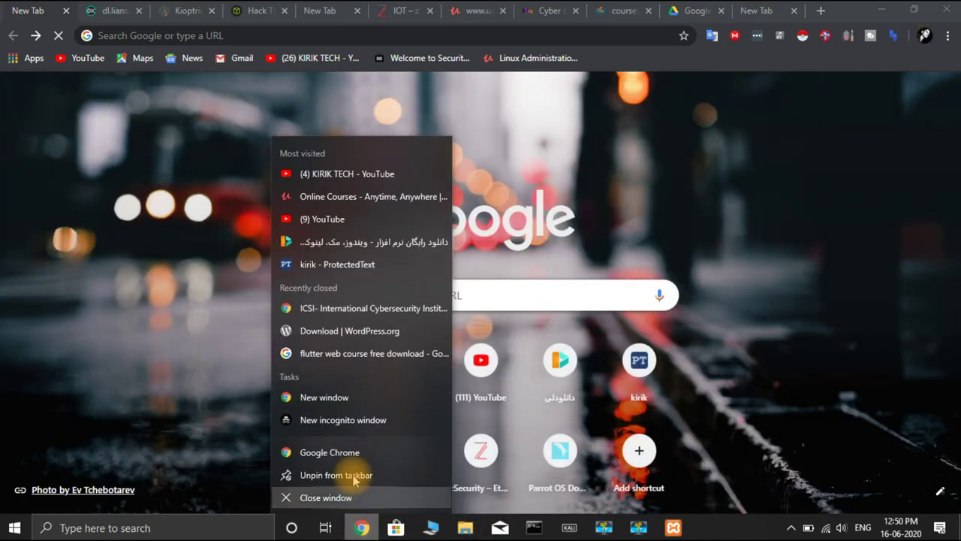
{"action": "left_click", "coordinate": [353, 399]}
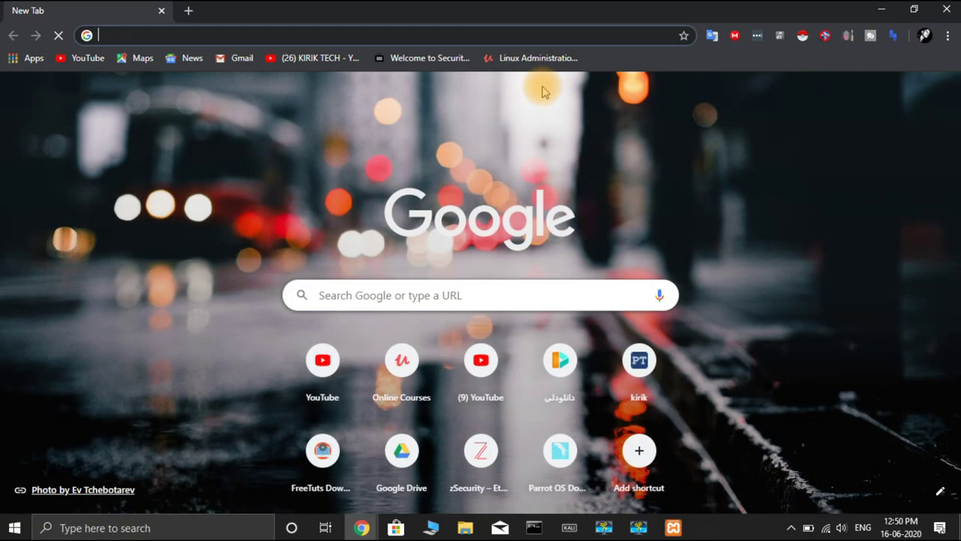
{"action": "type", "text": "loac"}
{"action": "key", "text": "BackSpace"}
{"action": "key", "text": "BackSpace"}
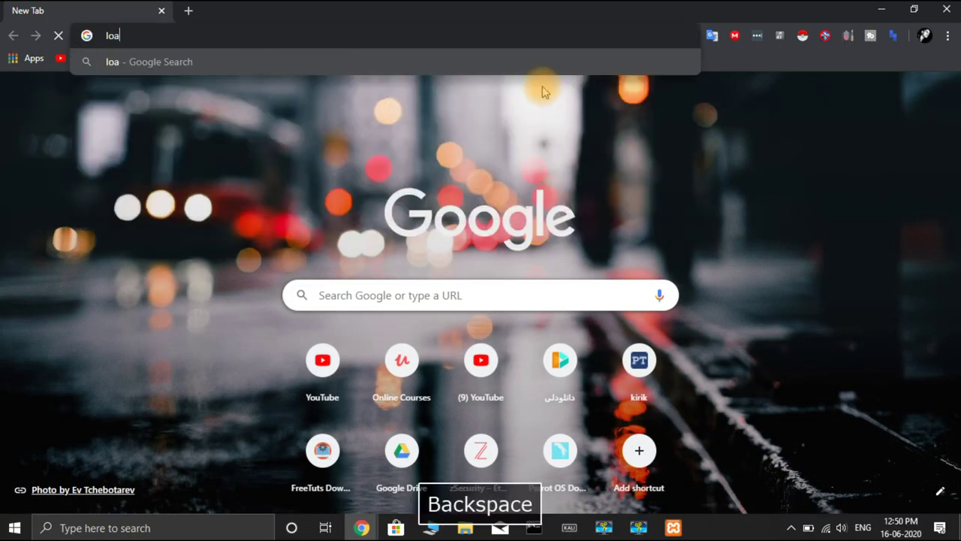
{"action": "type", "text": "cla"}
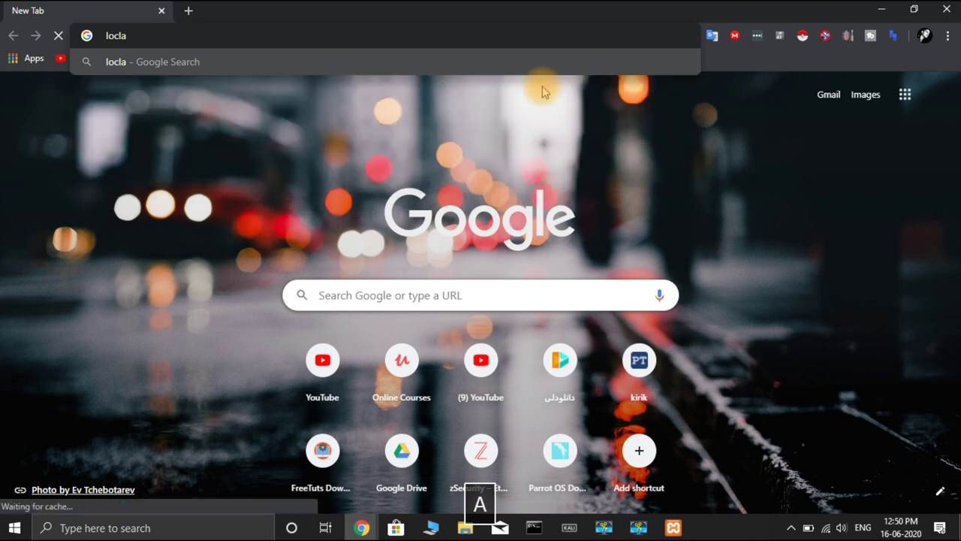
{"action": "key", "text": "BackSpace"}
{"action": "key", "text": "BackSpace"}
{"action": "key", "text": "BackSpace"}
{"action": "key", "text": "BackSpace"}
{"action": "key", "text": "BackSpace"}
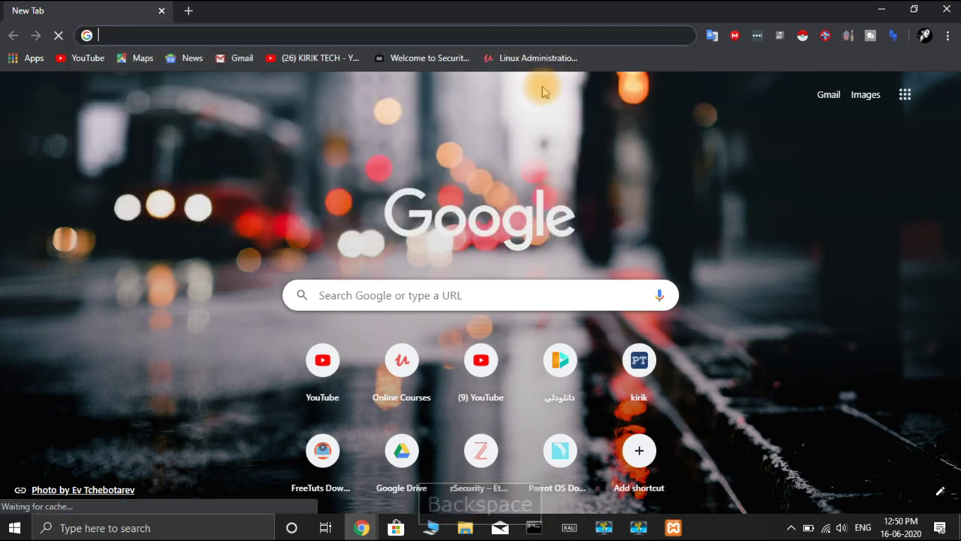
{"action": "type", "text": "loca"}
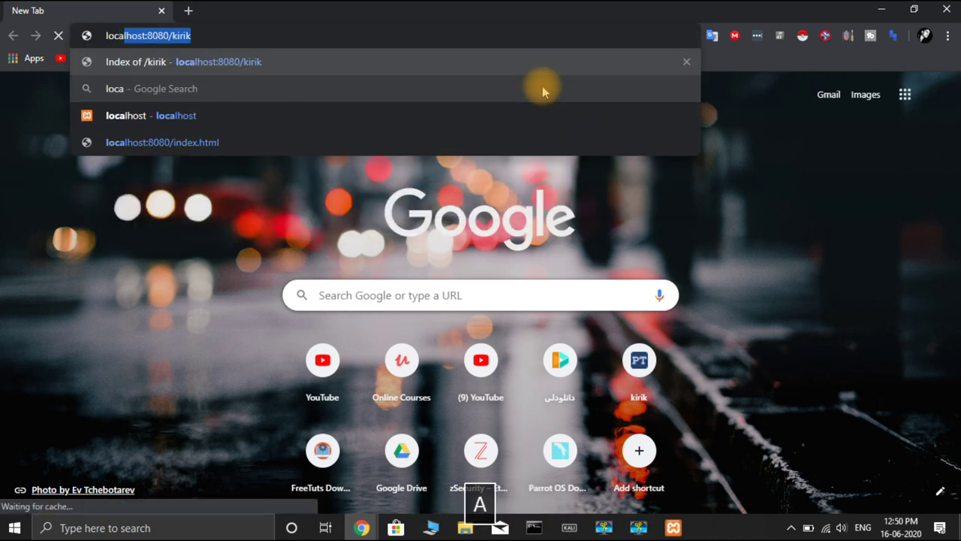
{"action": "type", "text": "l"}
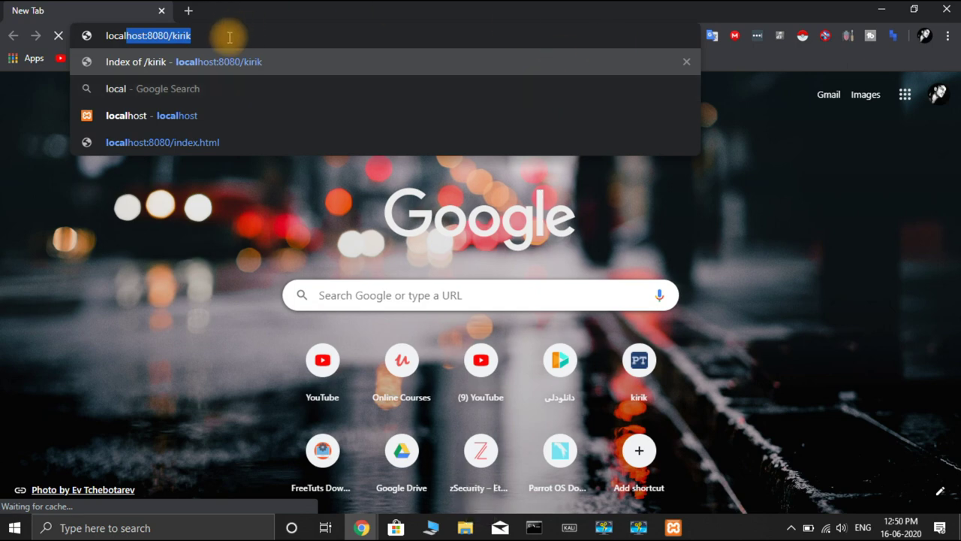
{"action": "left_click", "coordinate": [229, 36]}
{"action": "key", "text": "BackSpace"}
{"action": "key", "text": "BackSpace"}
{"action": "key", "text": "BackSpace"}
{"action": "key", "text": "BackSpace"}
{"action": "key", "text": "BackSpace"}
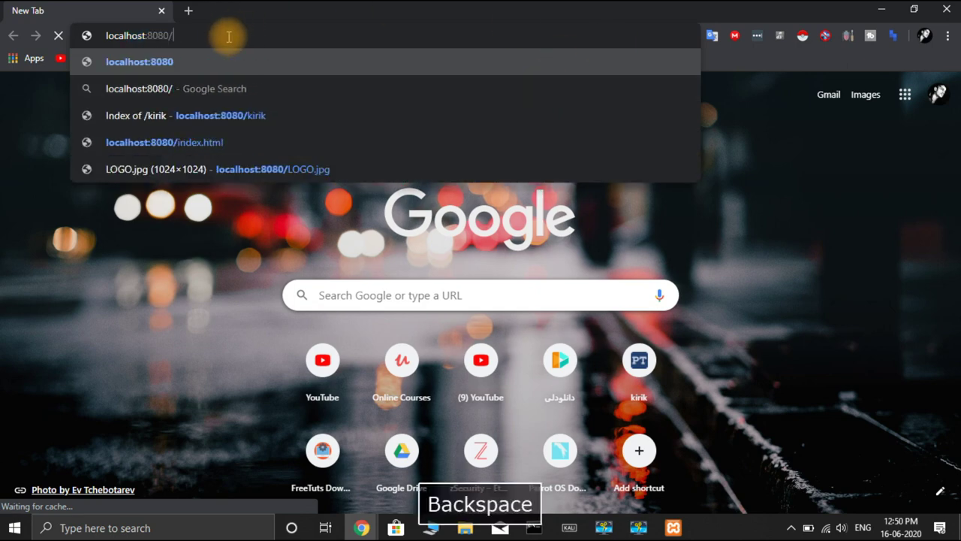
{"action": "type", "text": "wordpress"}
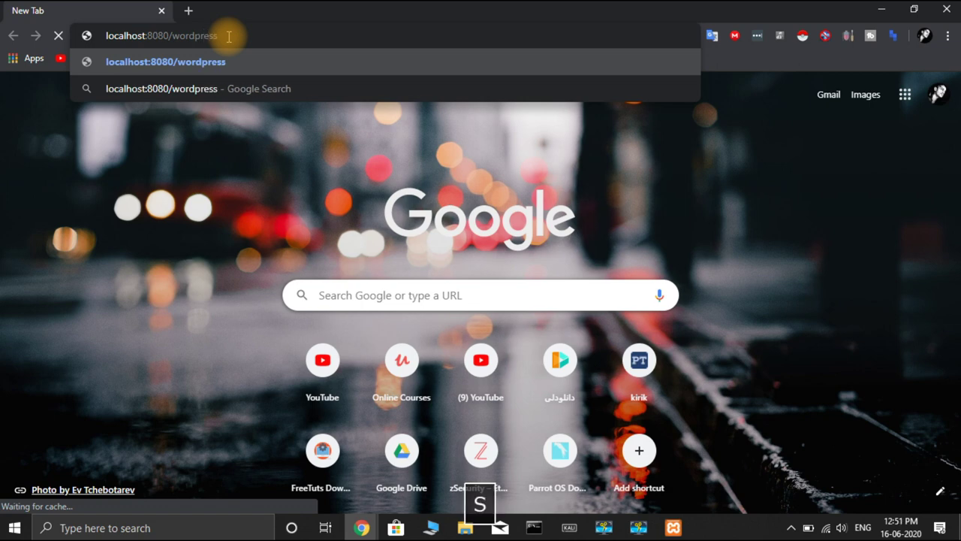
{"action": "key", "text": "Return"}
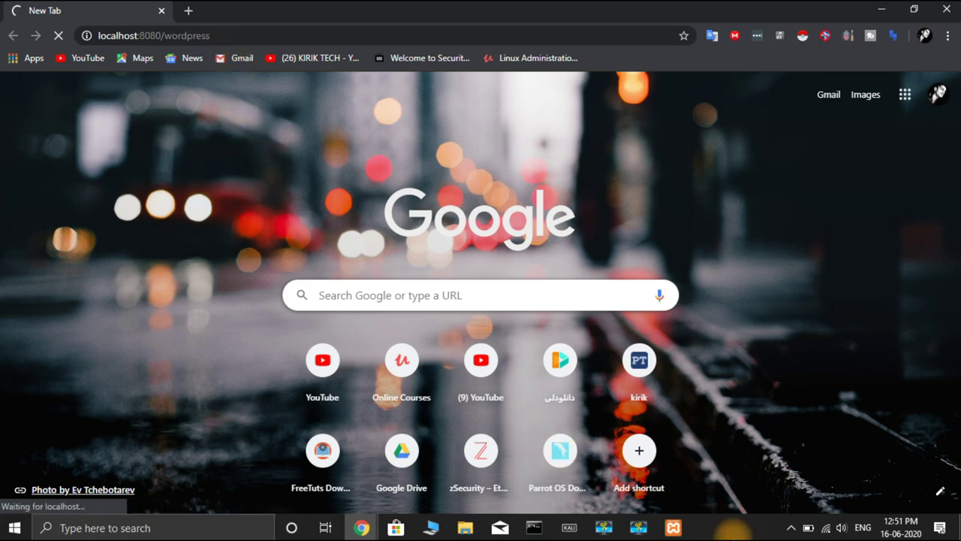
Step: Turn Wi-Fi off from the network panel and open a new blank browser tab
{"action": "left_click", "coordinate": [828, 529]}
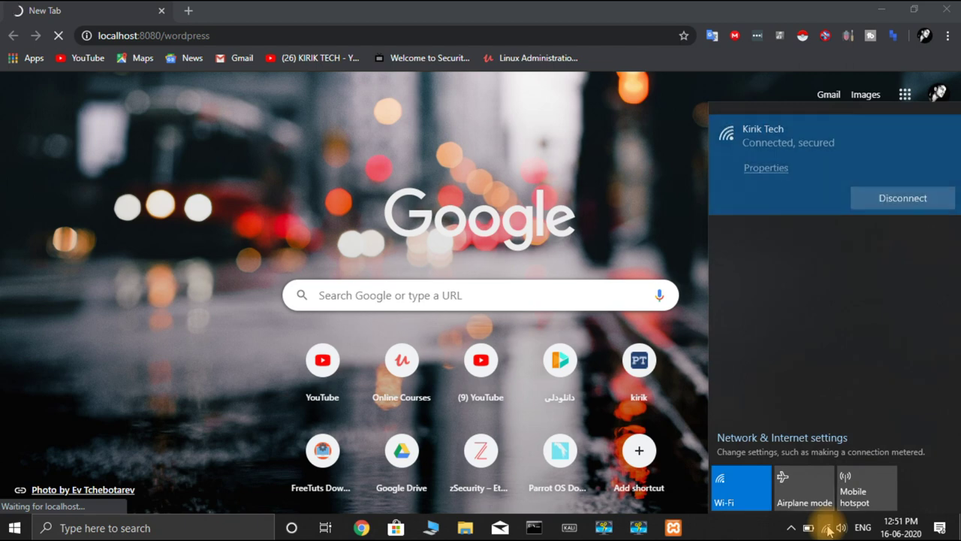
{"action": "left_click", "coordinate": [756, 490]}
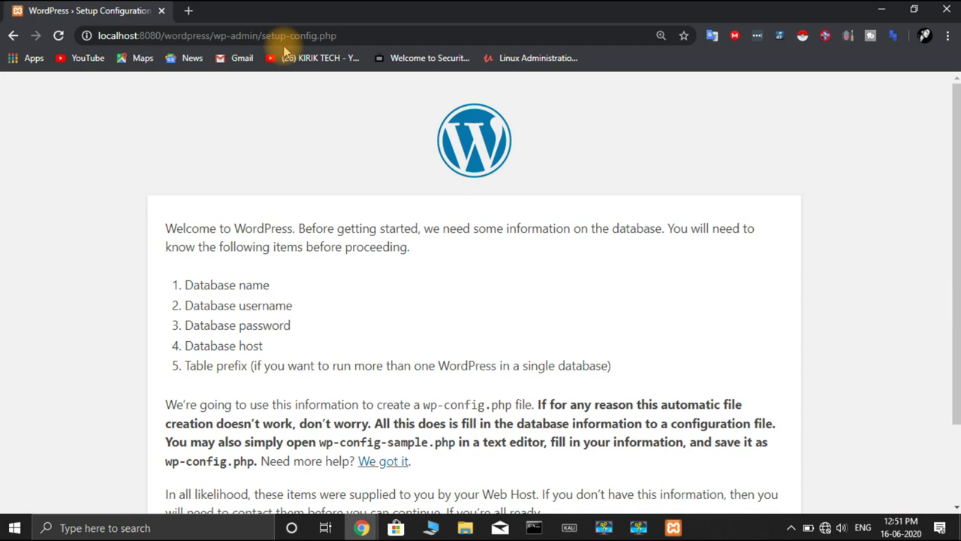
{"action": "scroll", "coordinate": [562, 200], "scroll_direction": "down", "scroll_amount": 1}
{"action": "scroll", "coordinate": [560, 204], "scroll_direction": "up", "scroll_amount": 1}
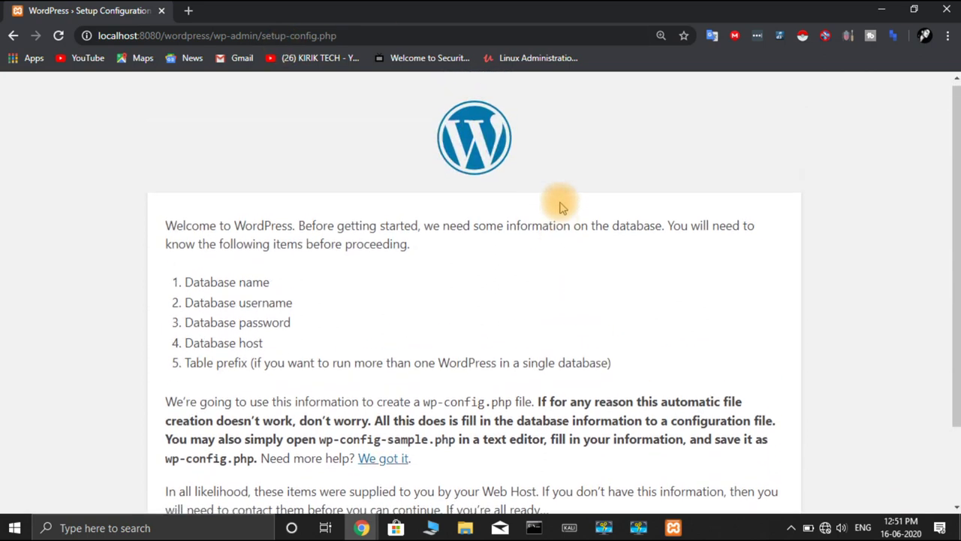
{"action": "left_click", "coordinate": [189, 10]}
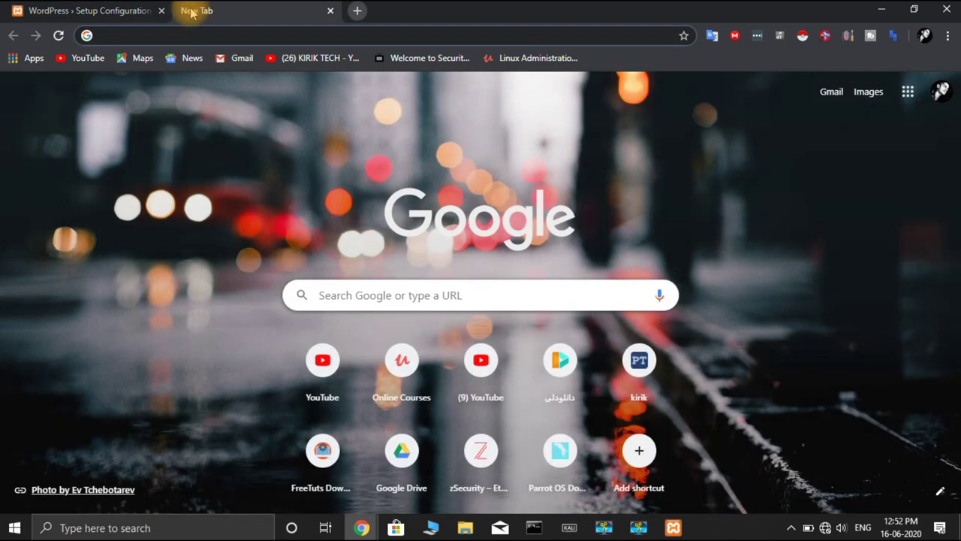
Step: Load localhost:8080/phpmyadmin in the new browser tab
{"action": "type", "text": "loca"}
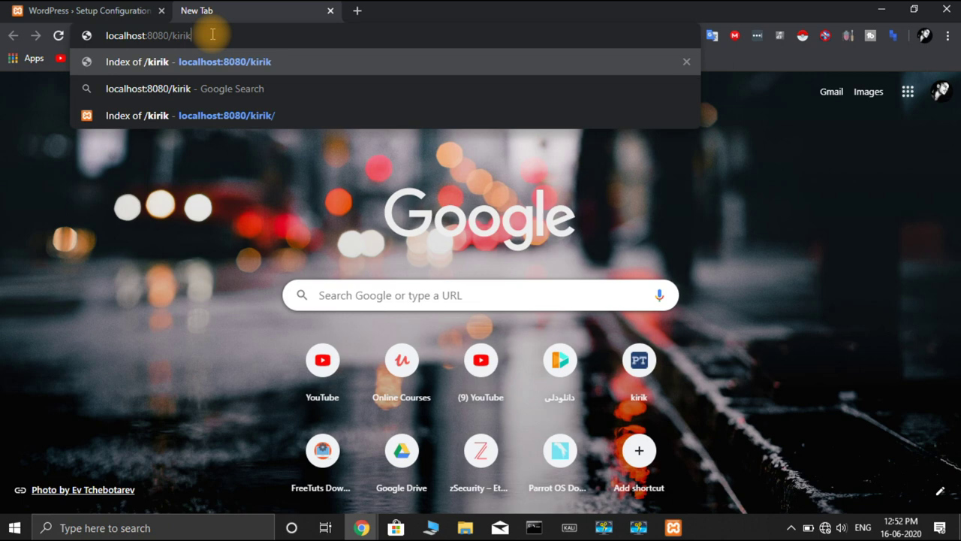
{"action": "key", "text": "BackSpace"}
{"action": "key", "text": "BackSpace"}
{"action": "key", "text": "BackSpace"}
{"action": "key", "text": "BackSpace"}
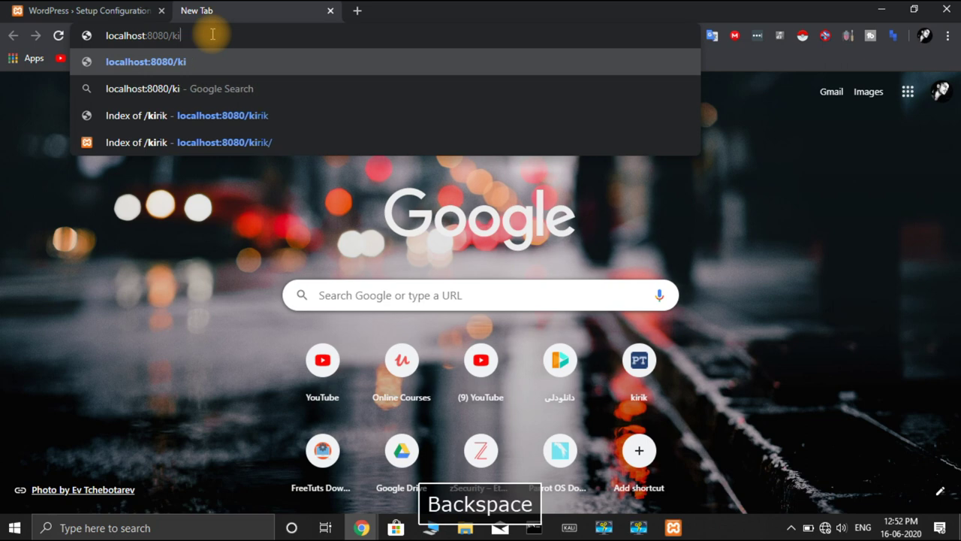
{"action": "key", "text": "BackSpace"}
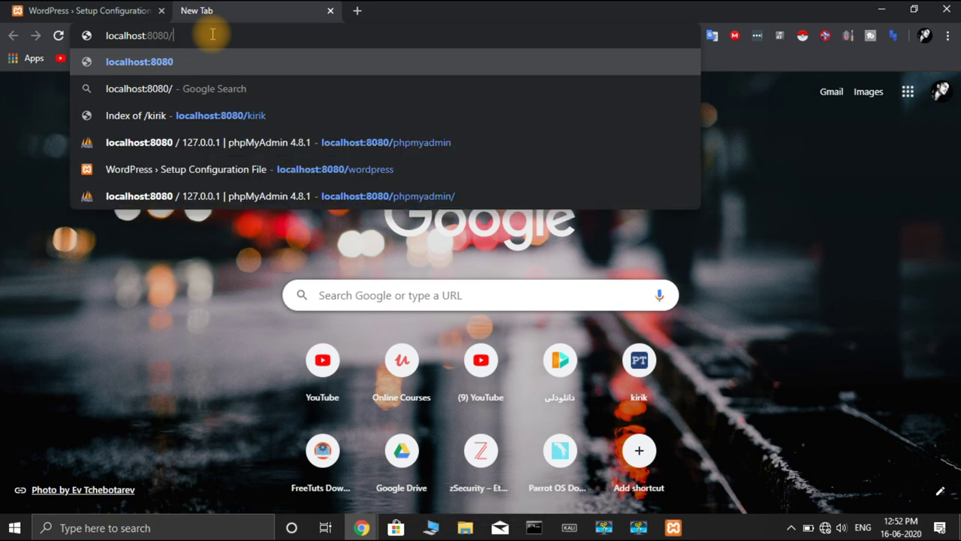
{"action": "type", "text": "php"}
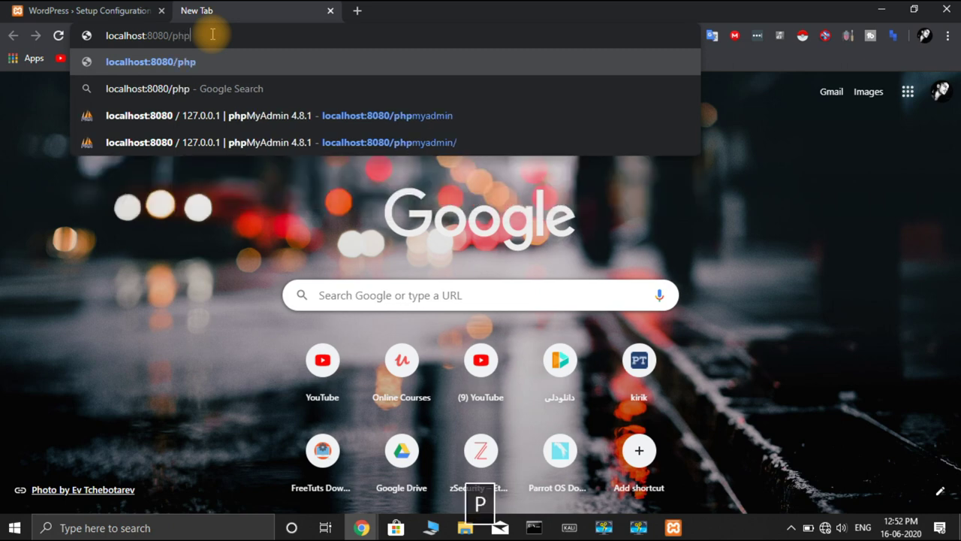
{"action": "type", "text": "myadmin"}
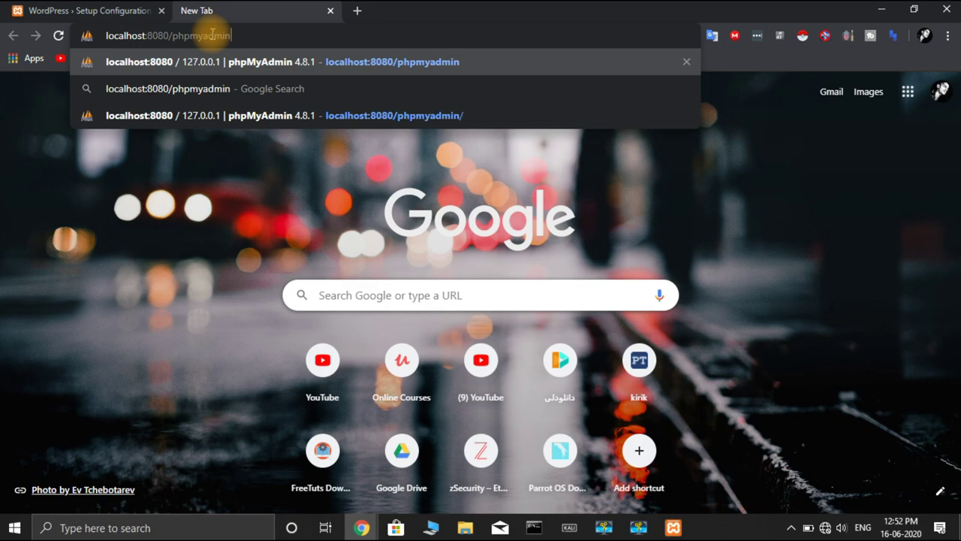
{"action": "key", "text": "Return"}
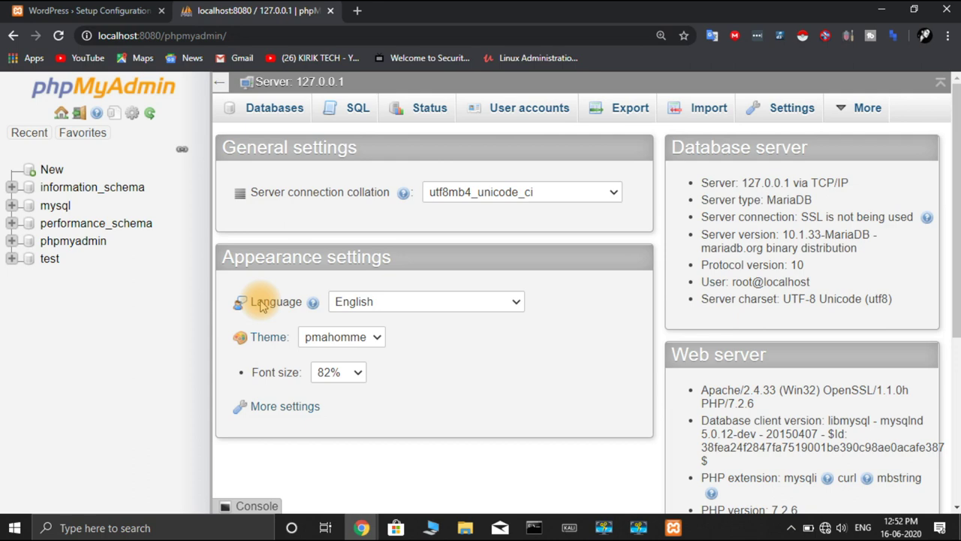
Step: Create a database named 'wordpress' from the Databases tab, then close the phpMyAdmin tab
{"action": "left_click", "coordinate": [263, 119]}
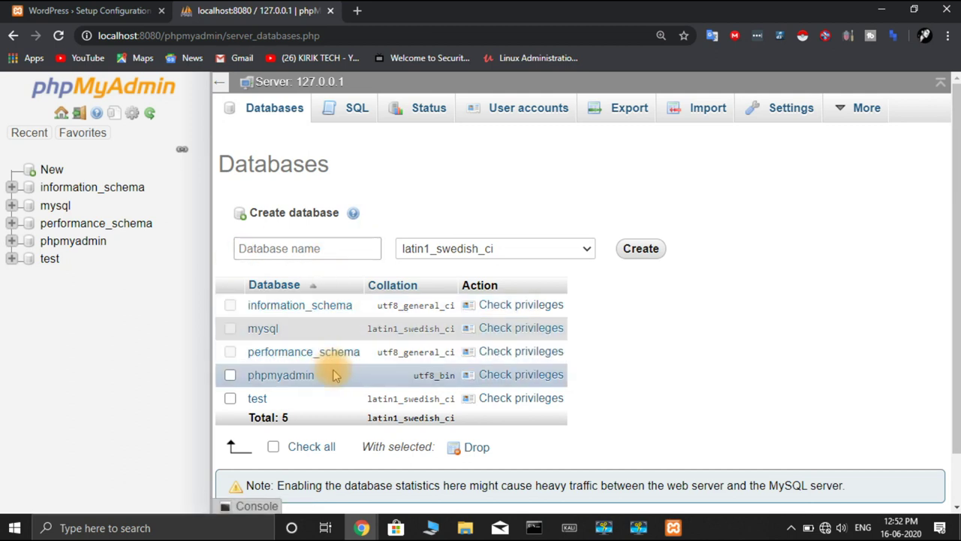
{"action": "left_click", "coordinate": [342, 248]}
{"action": "type", "text": "wo"}
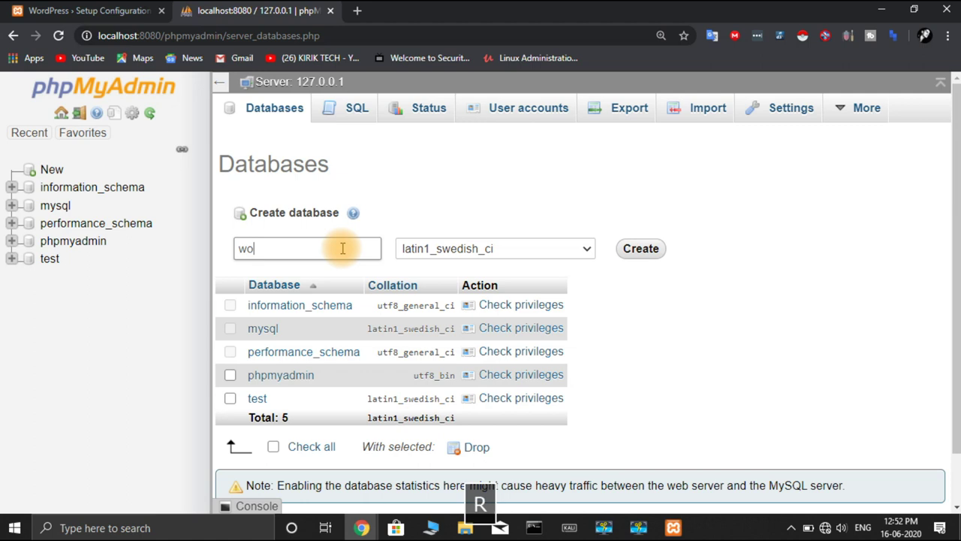
{"action": "type", "text": "rdpress"}
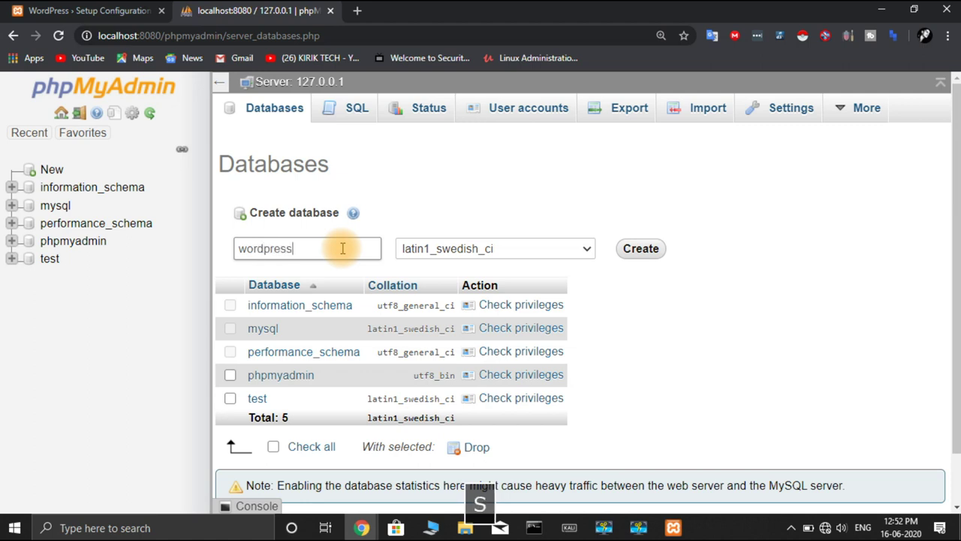
{"action": "left_click", "coordinate": [640, 248]}
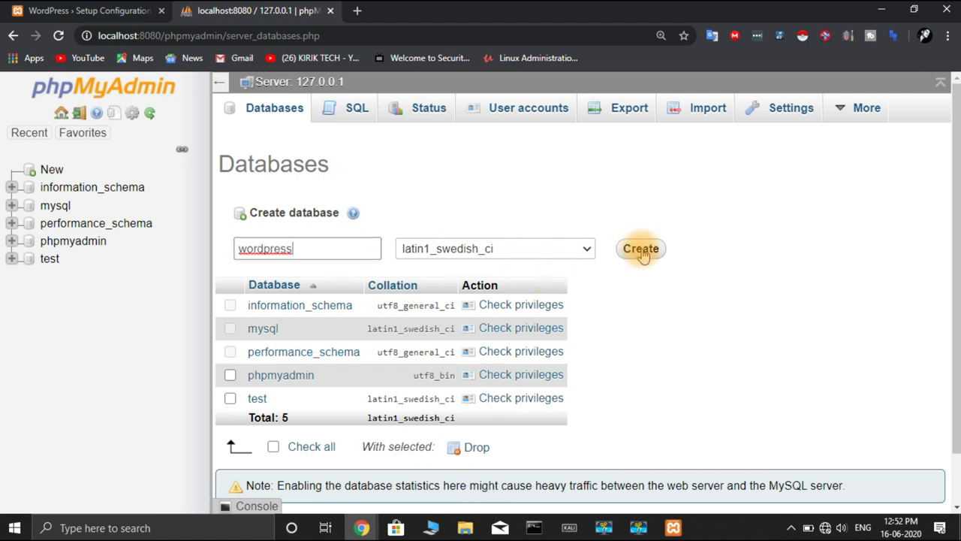
{"action": "left_click", "coordinate": [641, 249]}
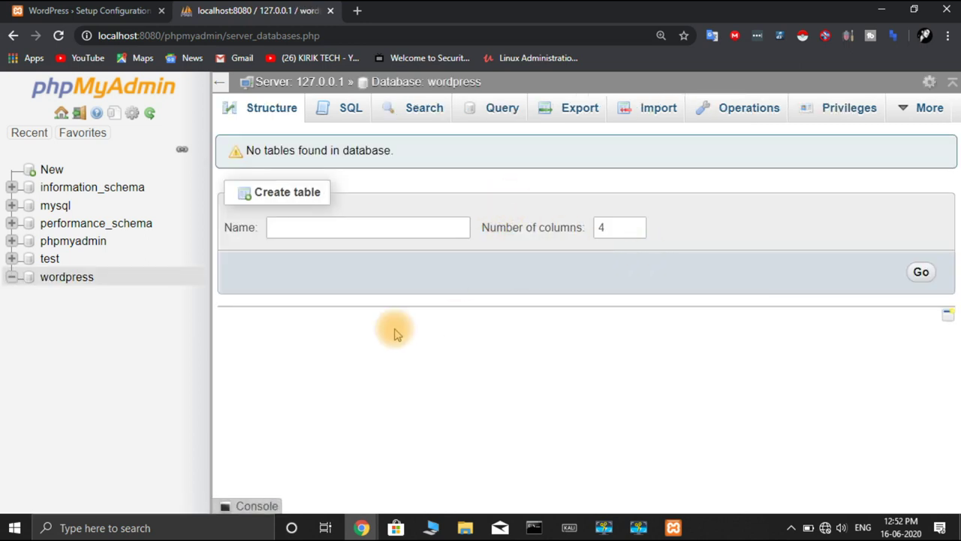
{"action": "left_click", "coordinate": [332, 10]}
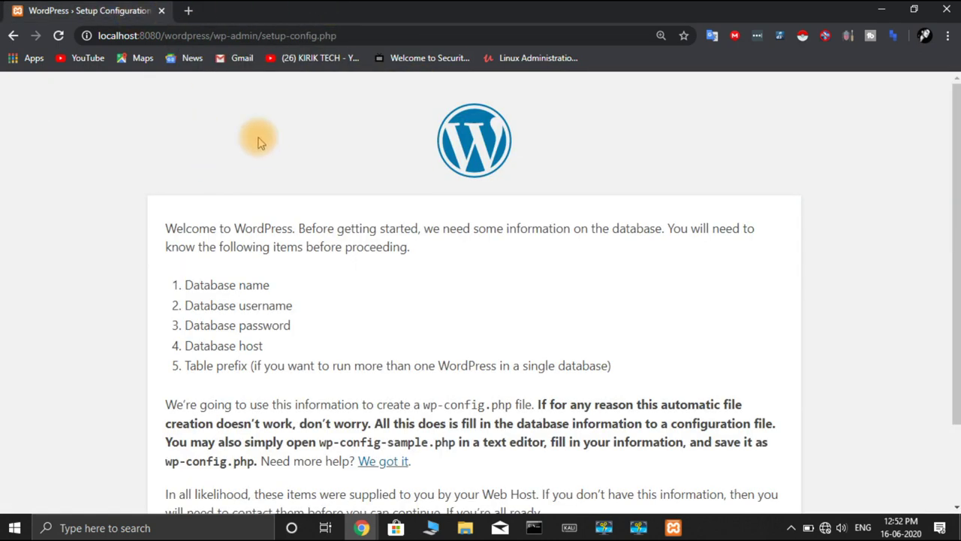
Step: Start the WordPress database configuration with Let's go!
{"action": "scroll", "coordinate": [376, 273], "scroll_direction": "down", "scroll_amount": 2}
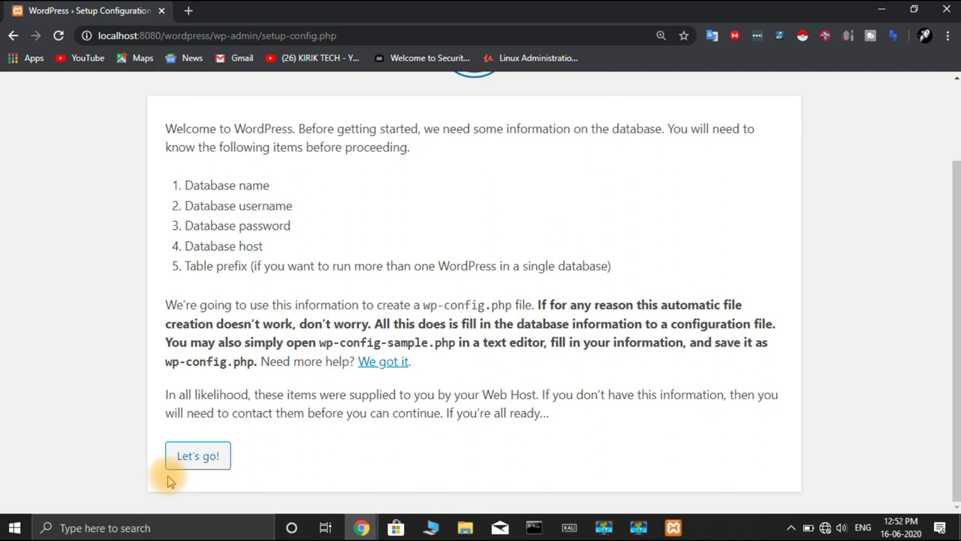
{"action": "left_click", "coordinate": [220, 464]}
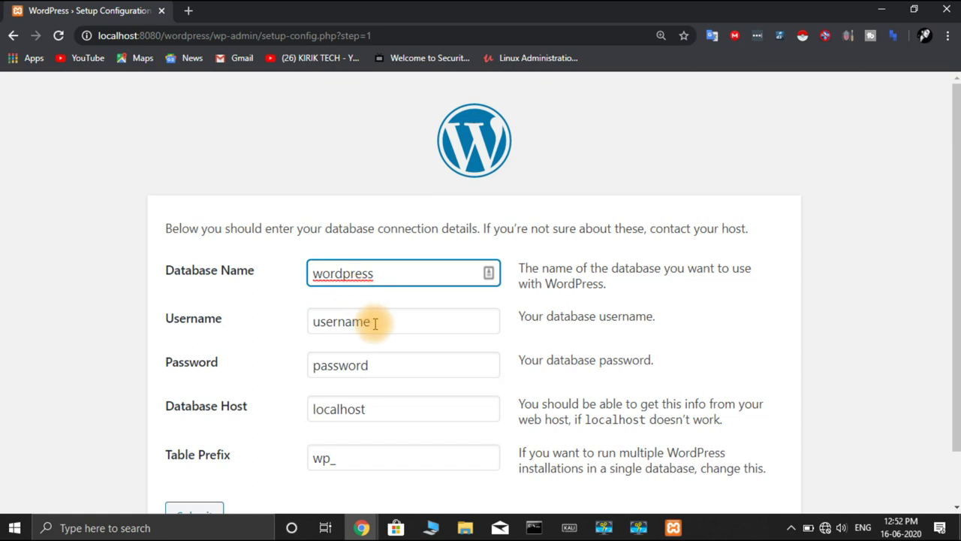
{"action": "scroll", "coordinate": [374, 323], "scroll_direction": "down", "scroll_amount": 1}
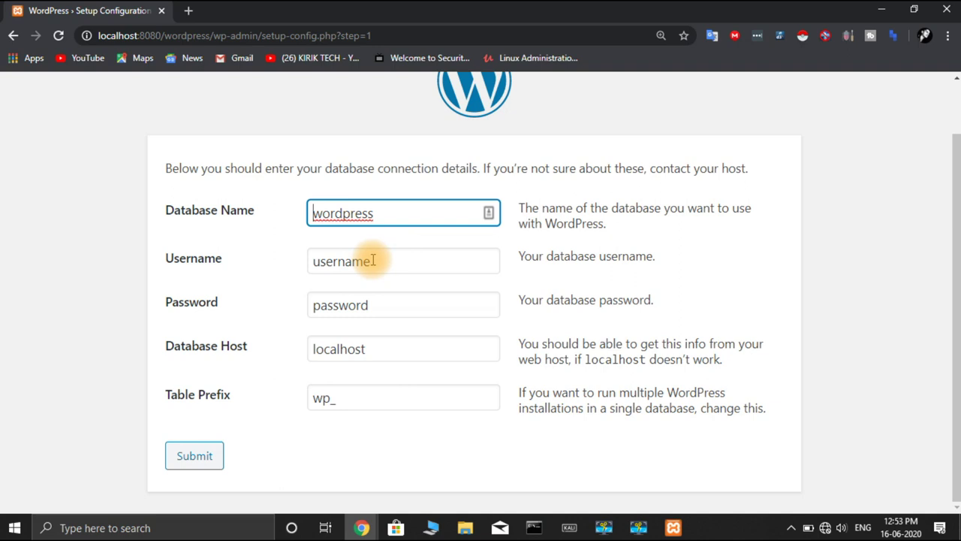
Step: Set the database username to root with a blank password and submit the connection details
{"action": "left_click", "coordinate": [373, 261]}
{"action": "key", "text": "BackSpace"}
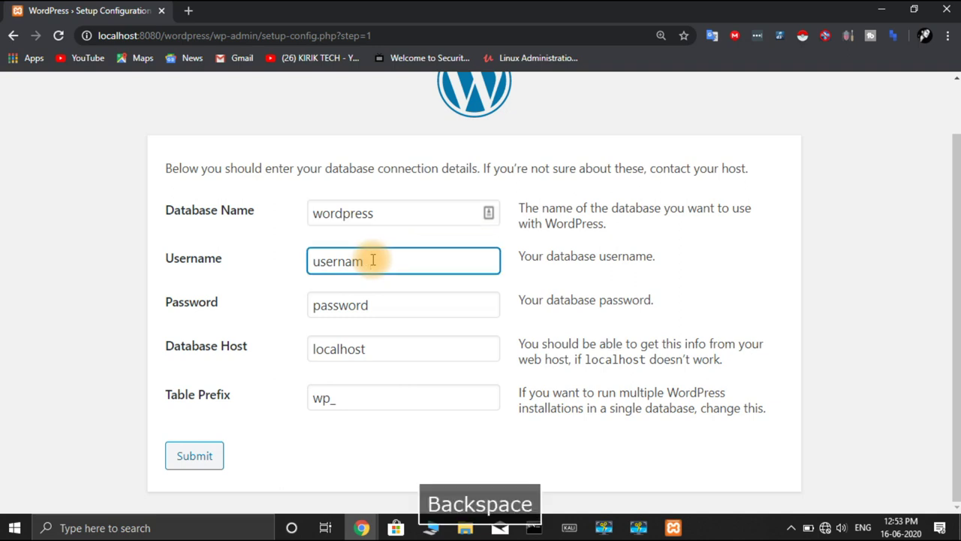
{"action": "key", "text": "BackSpace"}
{"action": "key", "text": "BackSpace"}
{"action": "key", "text": "BackSpace"}
{"action": "key", "text": "BackSpace"}
{"action": "key", "text": "BackSpace"}
{"action": "key", "text": "BackSpace"}
{"action": "key", "text": "BackSpace"}
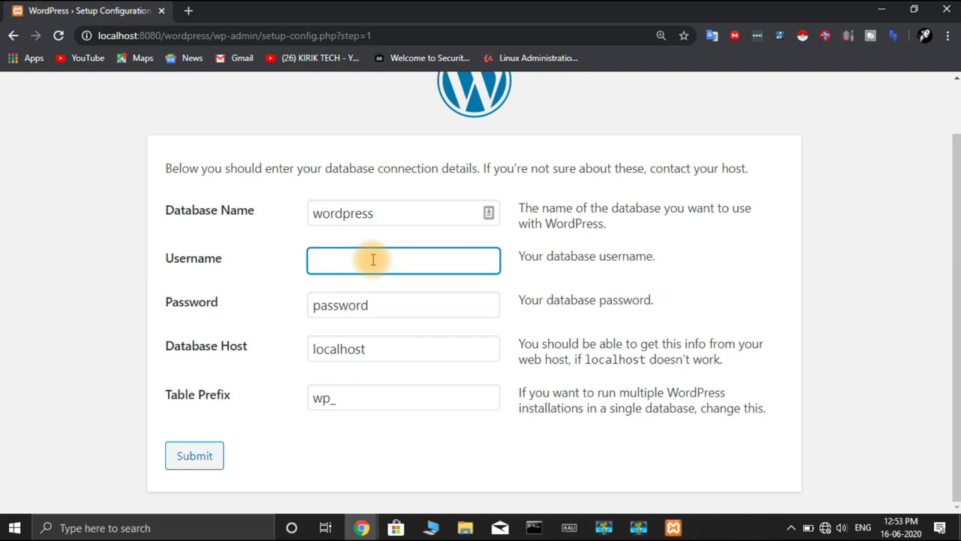
{"action": "type", "text": "root"}
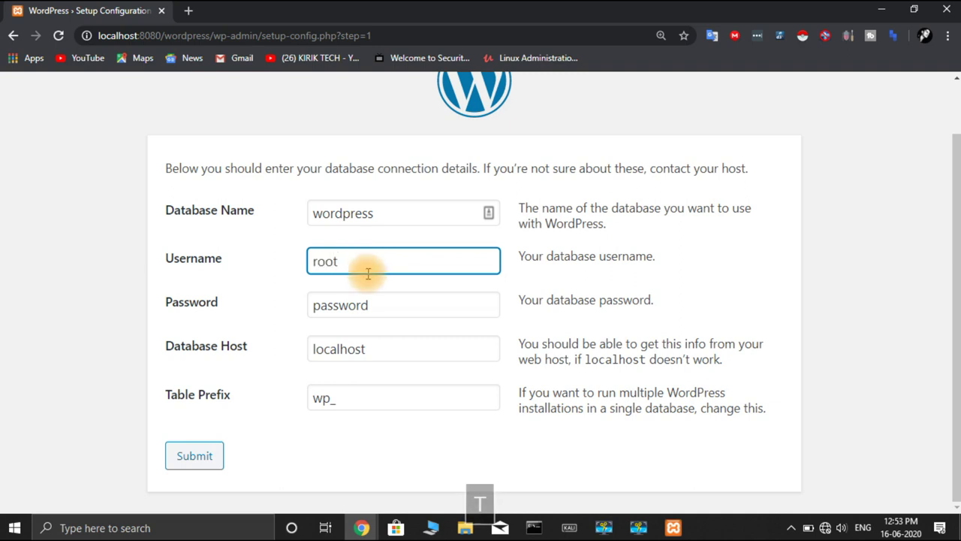
{"action": "left_click", "coordinate": [376, 299]}
{"action": "key", "text": "BackSpace"}
{"action": "key", "text": "BackSpace"}
{"action": "key", "text": "BackSpace"}
{"action": "key", "text": "BackSpace"}
{"action": "key", "text": "BackSpace"}
{"action": "key", "text": "BackSpace"}
{"action": "key", "text": "BackSpace"}
{"action": "key", "text": "BackSpace"}
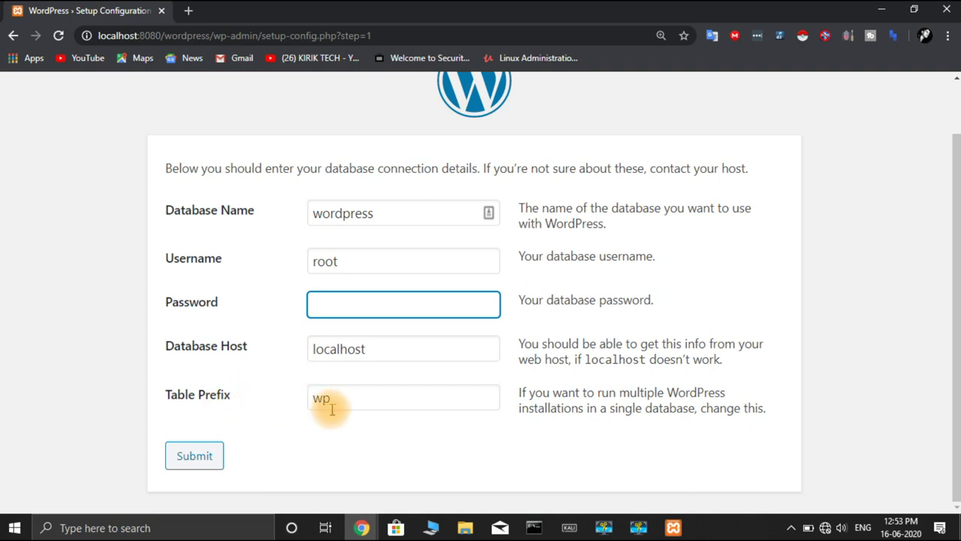
{"action": "left_click", "coordinate": [214, 452]}
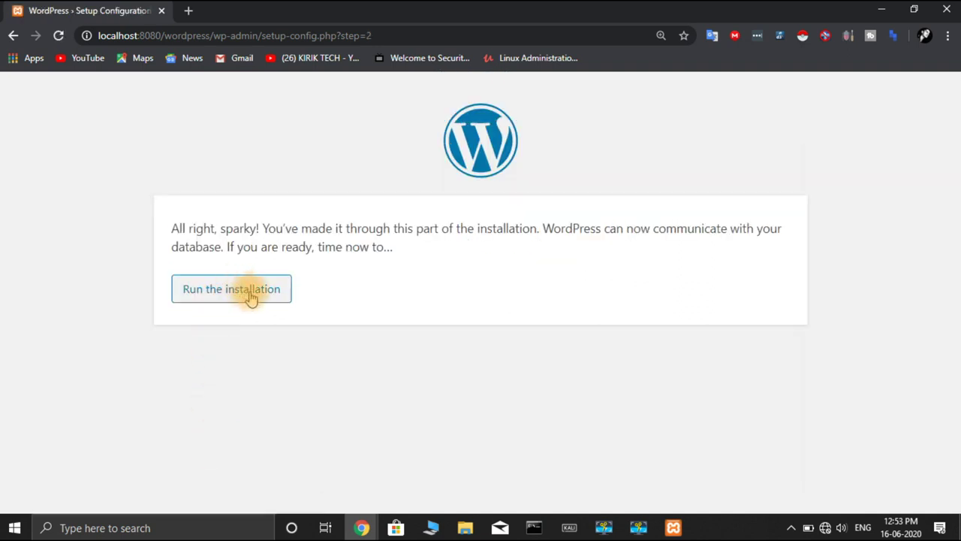
Step: Run the installation, enter site title 'kiriktech' and replace the generated password with a short one
{"action": "left_click", "coordinate": [235, 296]}
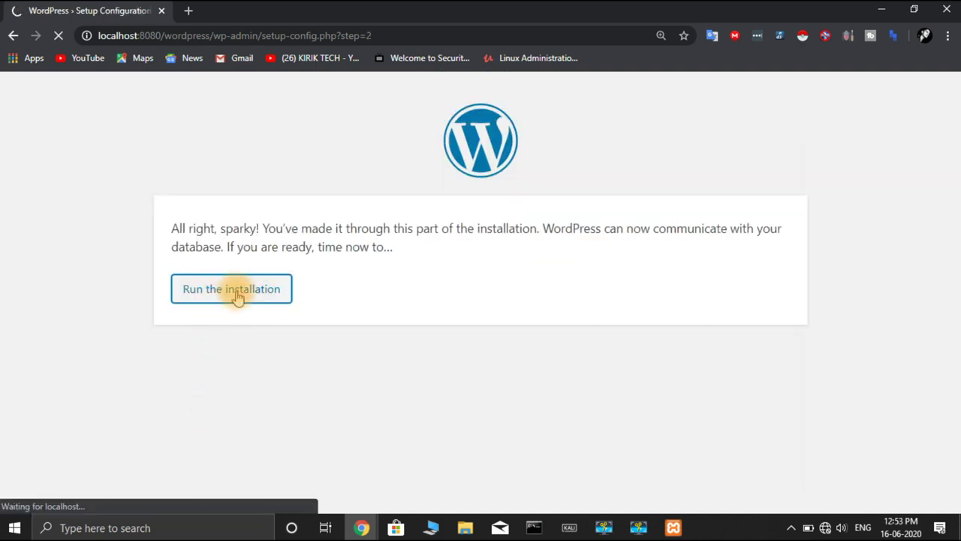
{"action": "scroll", "coordinate": [485, 361], "scroll_direction": "down", "scroll_amount": 5}
{"action": "scroll", "coordinate": [485, 362], "scroll_direction": "up", "scroll_amount": 3}
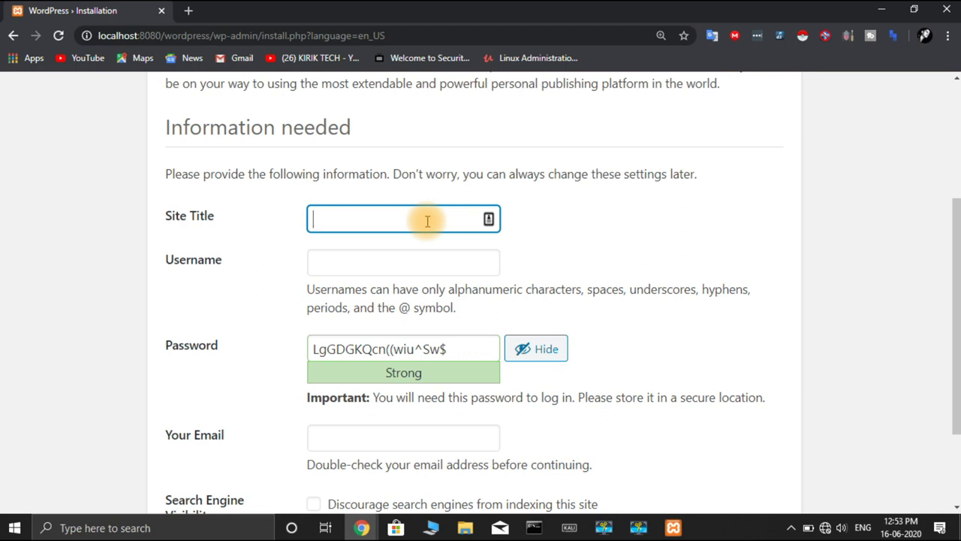
{"action": "type", "text": "kirik"}
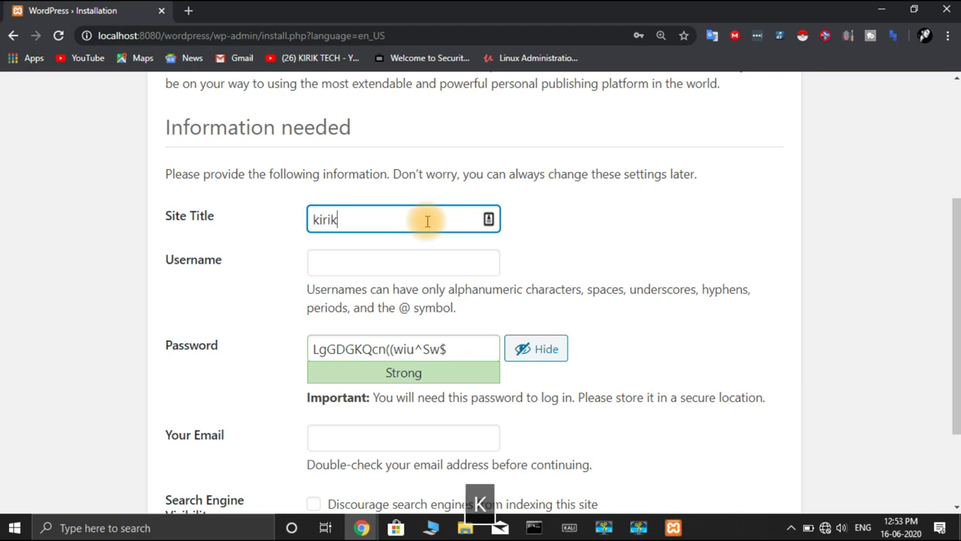
{"action": "type", "text": "tech"}
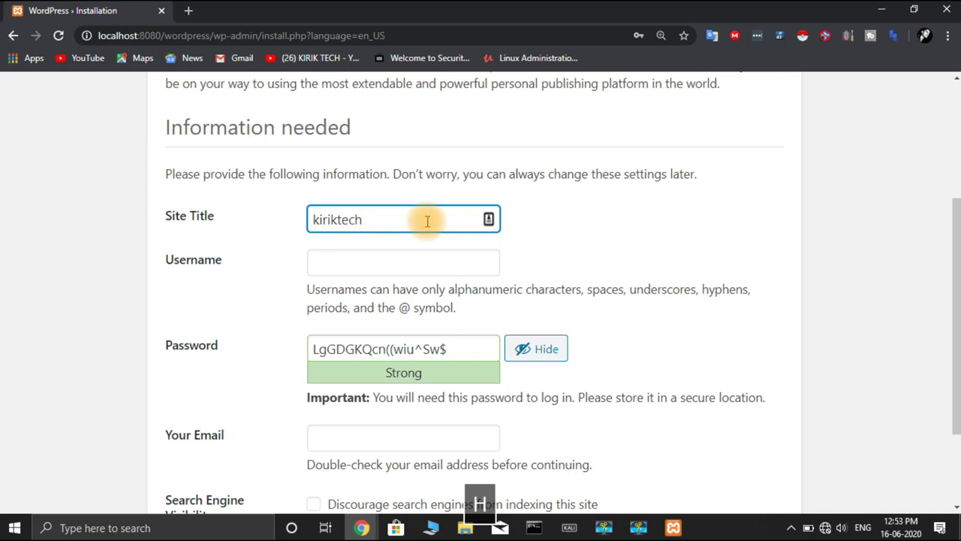
{"action": "left_click", "coordinate": [453, 349]}
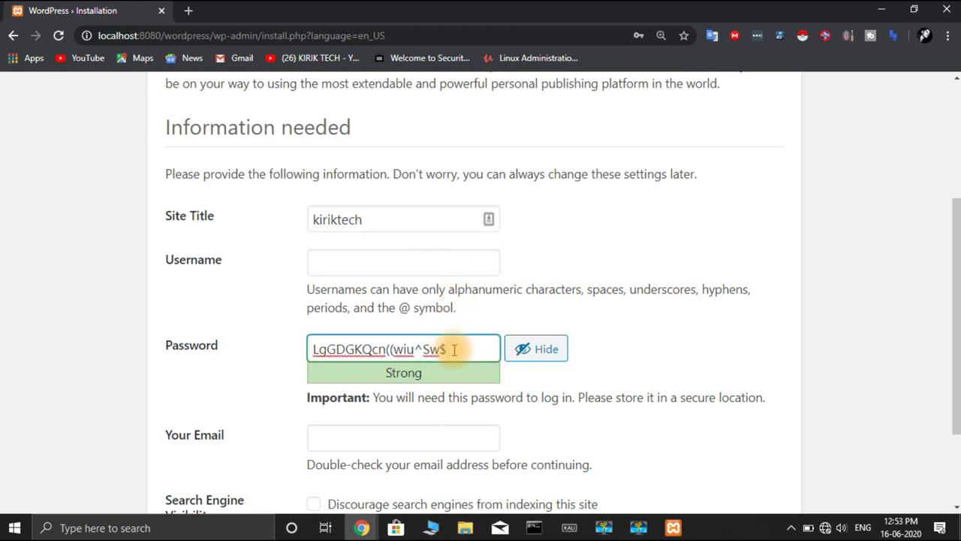
{"action": "key", "text": "BackSpace"}
{"action": "key", "text": "BackSpace"}
{"action": "key", "text": "BackSpace"}
{"action": "key", "text": "BackSpace"}
{"action": "key", "text": "BackSpace"}
{"action": "key", "text": "BackSpace"}
{"action": "key", "text": "BackSpace"}
{"action": "key", "text": "BackSpace"}
{"action": "key", "text": "BackSpace"}
{"action": "key", "text": "BackSpace"}
{"action": "key", "text": "BackSpace"}
{"action": "key", "text": "BackSpace"}
{"action": "key", "text": "BackSpace"}
{"action": "key", "text": "BackSpace"}
{"action": "key", "text": "BackSpace"}
{"action": "key", "text": "BackSpace"}
{"action": "key", "text": "BackSpace"}
{"action": "key", "text": "BackSpace"}
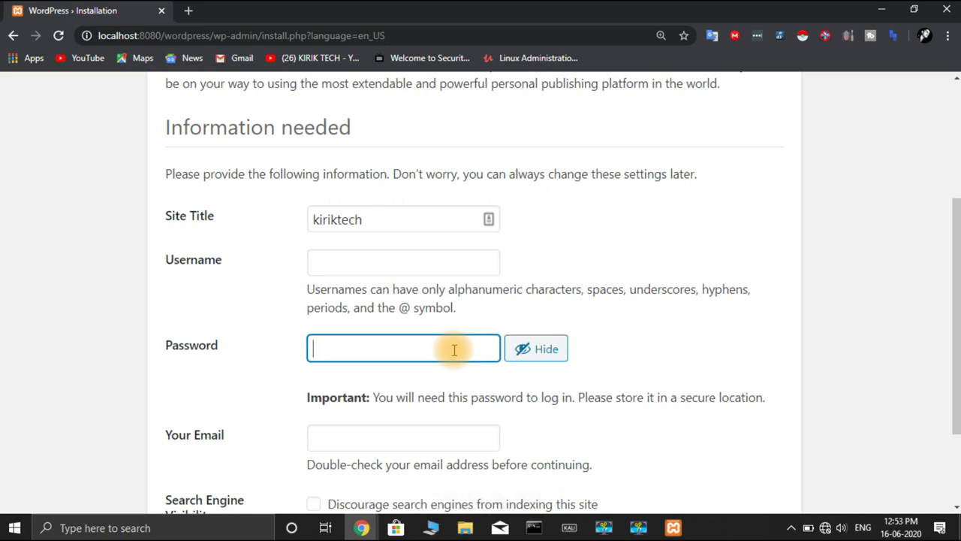
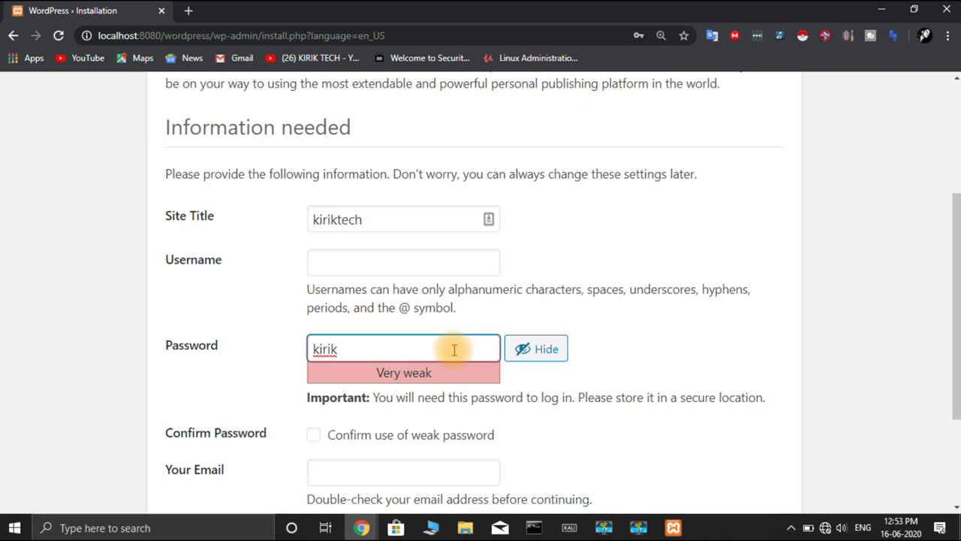
{"action": "left_click", "coordinate": [503, 322]}
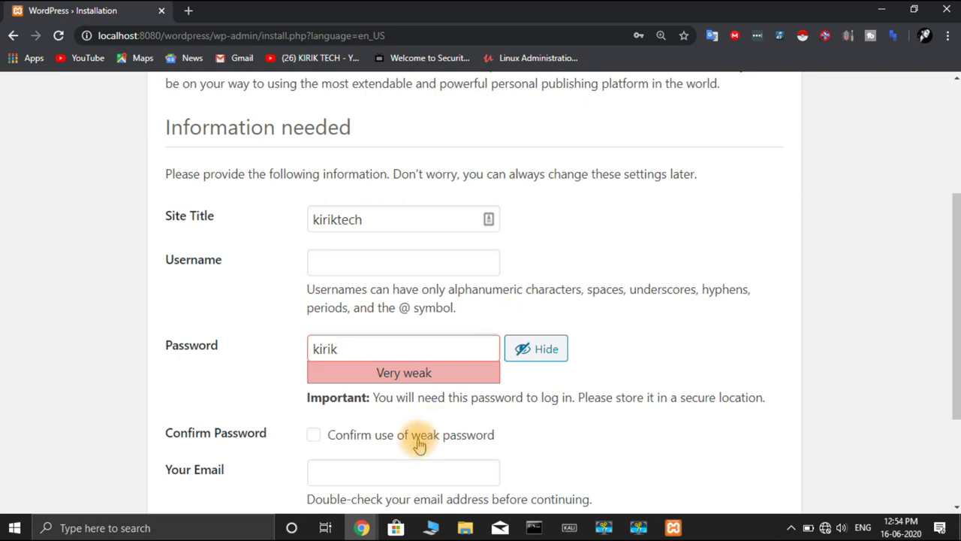
Step: Confirm use of the weak password, enter the admin e-mail address, and submit the install form
{"action": "left_click", "coordinate": [373, 475]}
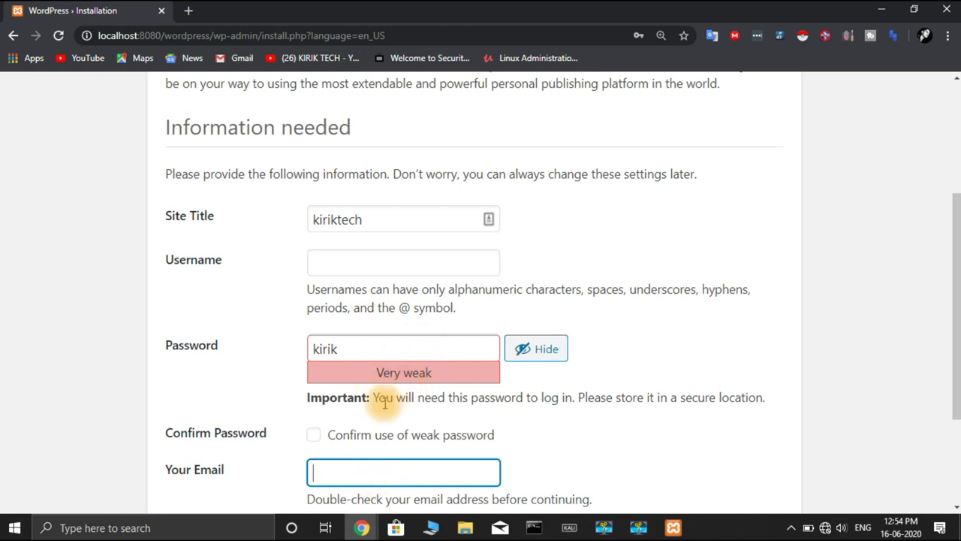
{"action": "left_click", "coordinate": [314, 436]}
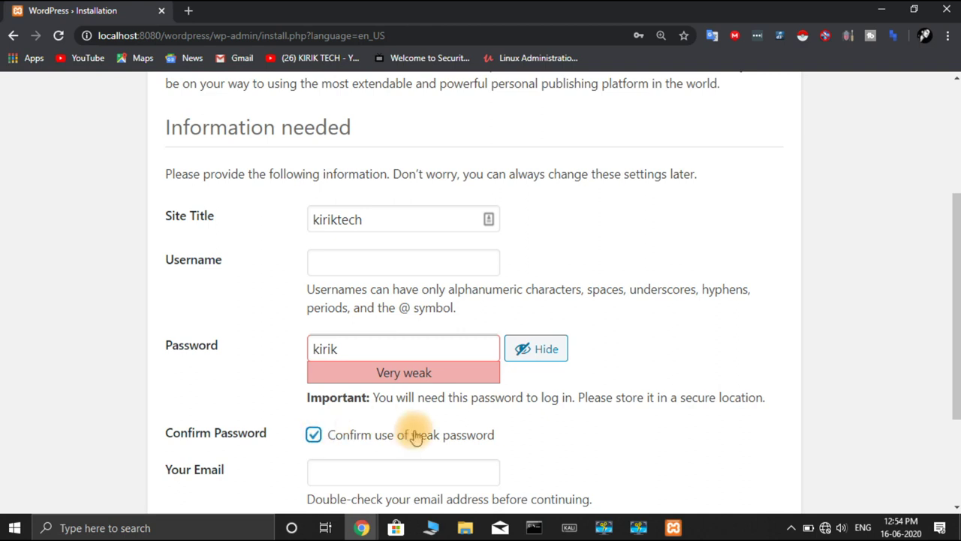
{"action": "scroll", "coordinate": [416, 435], "scroll_direction": "down", "scroll_amount": 2}
{"action": "left_click", "coordinate": [423, 317]}
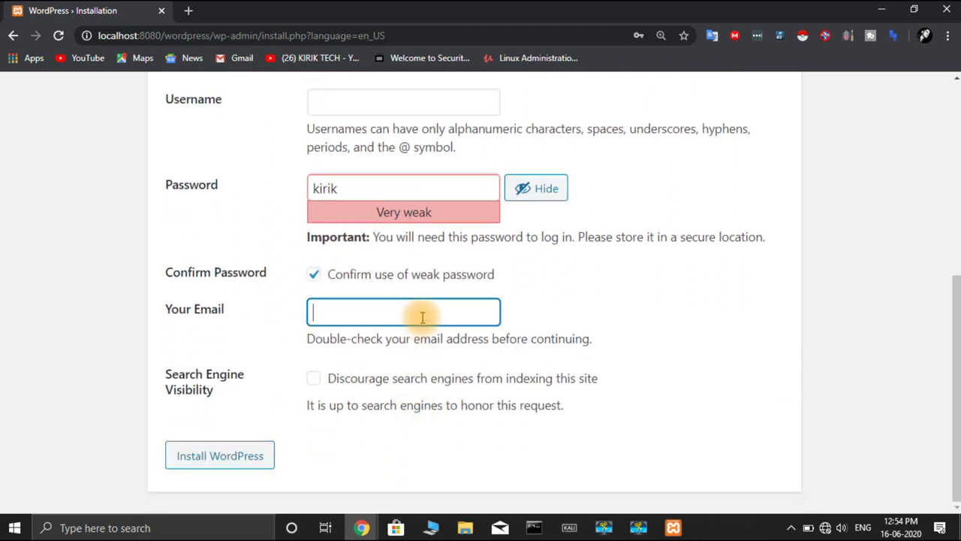
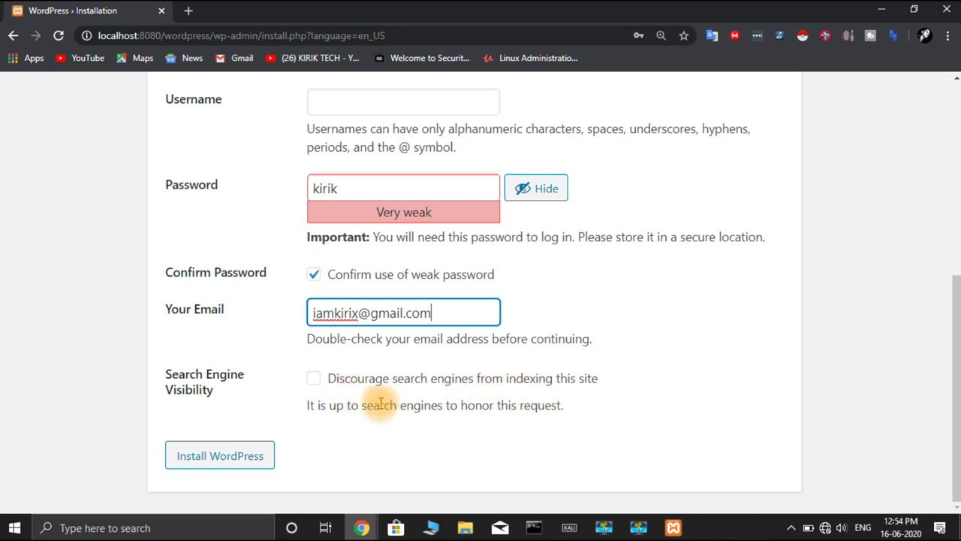
{"action": "left_click", "coordinate": [245, 460]}
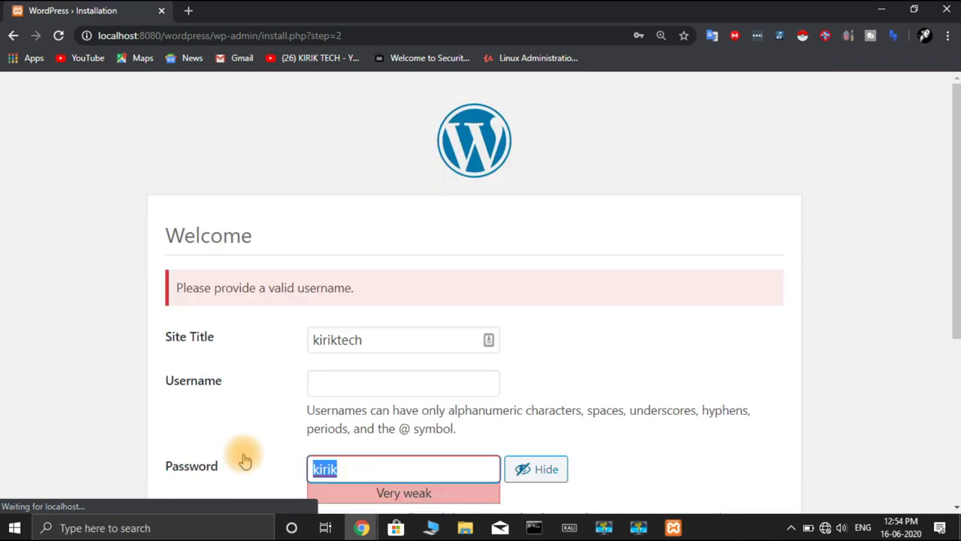
Step: Enter the admin username, reconfirm the weak password, install WordPress and proceed to the login page
{"action": "scroll", "coordinate": [300, 301], "scroll_direction": "down", "scroll_amount": 3}
{"action": "left_click", "coordinate": [365, 188]}
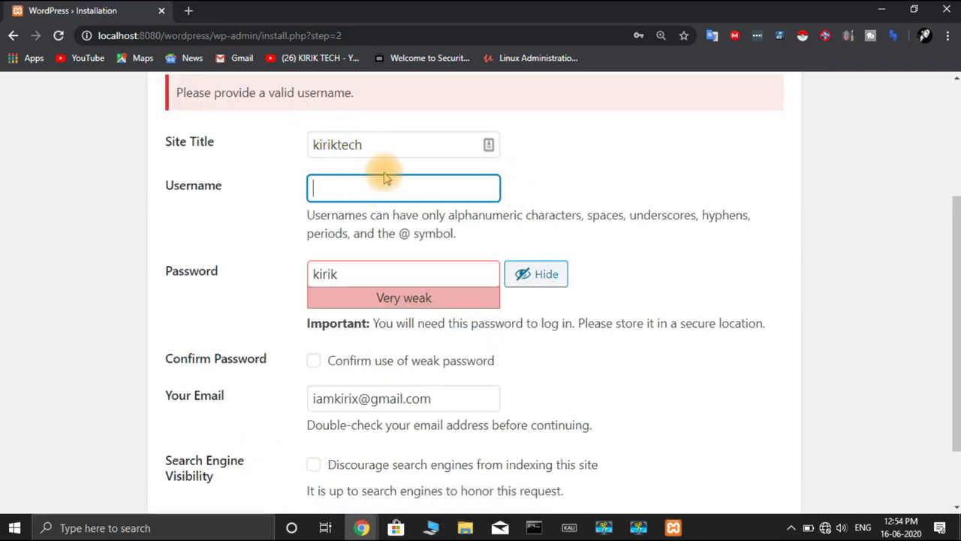
{"action": "type", "text": "kirik"}
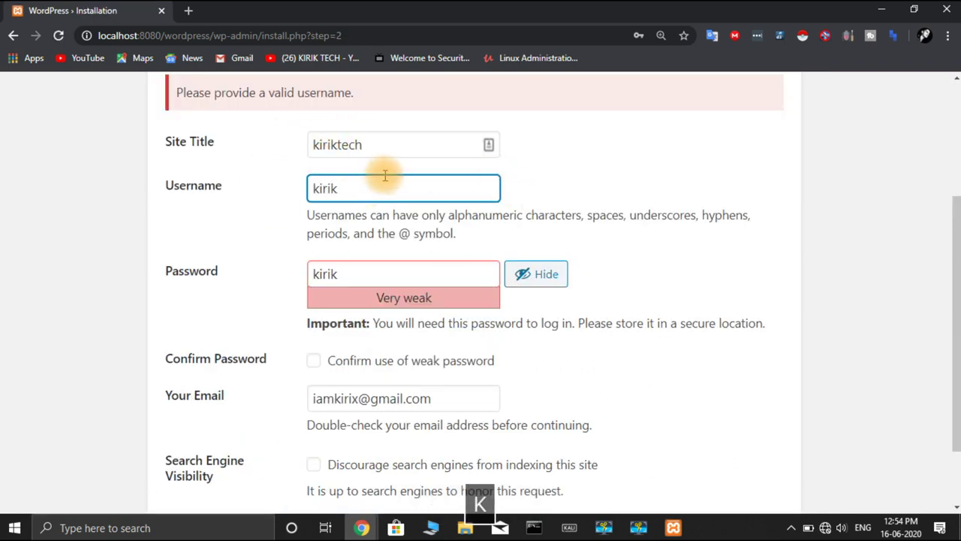
{"action": "scroll", "coordinate": [443, 233], "scroll_direction": "down", "scroll_amount": 1}
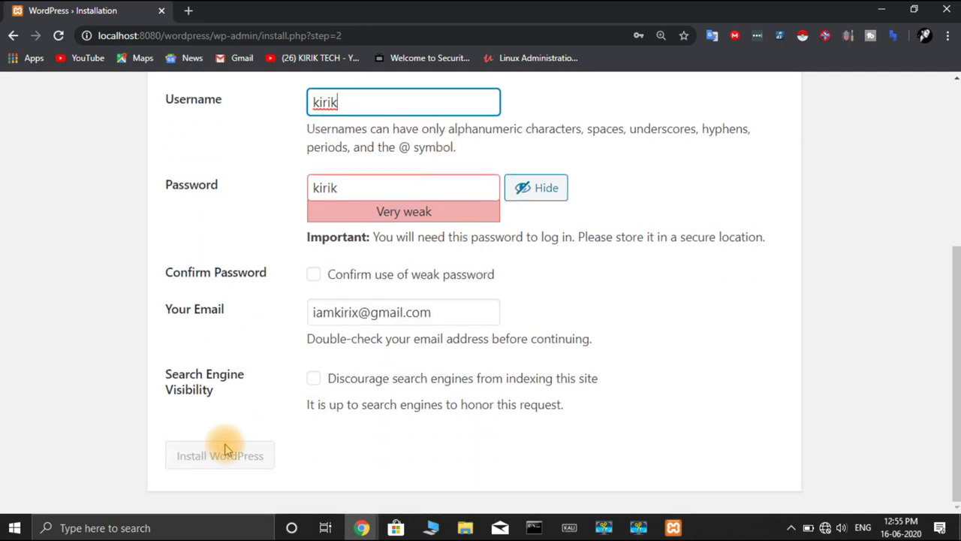
{"action": "left_click", "coordinate": [313, 275]}
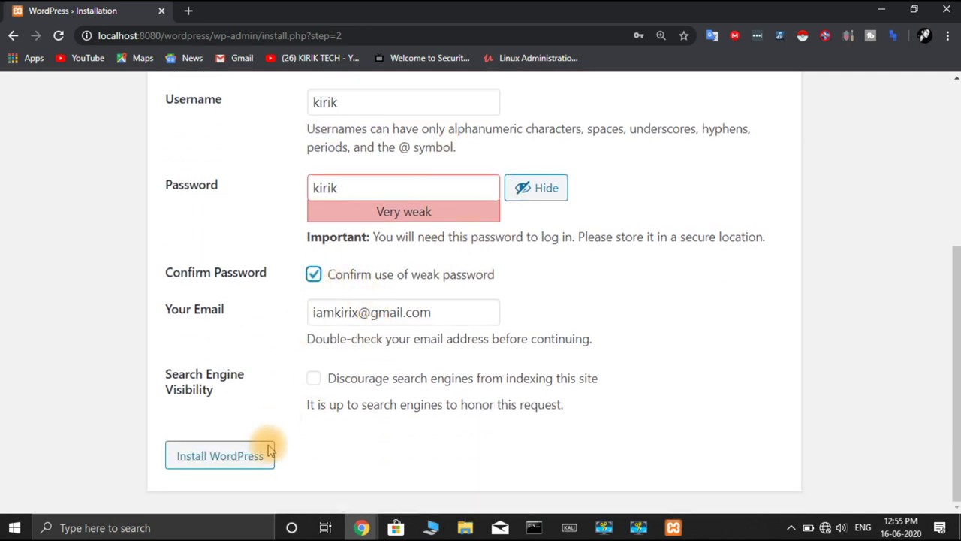
{"action": "left_click", "coordinate": [228, 462]}
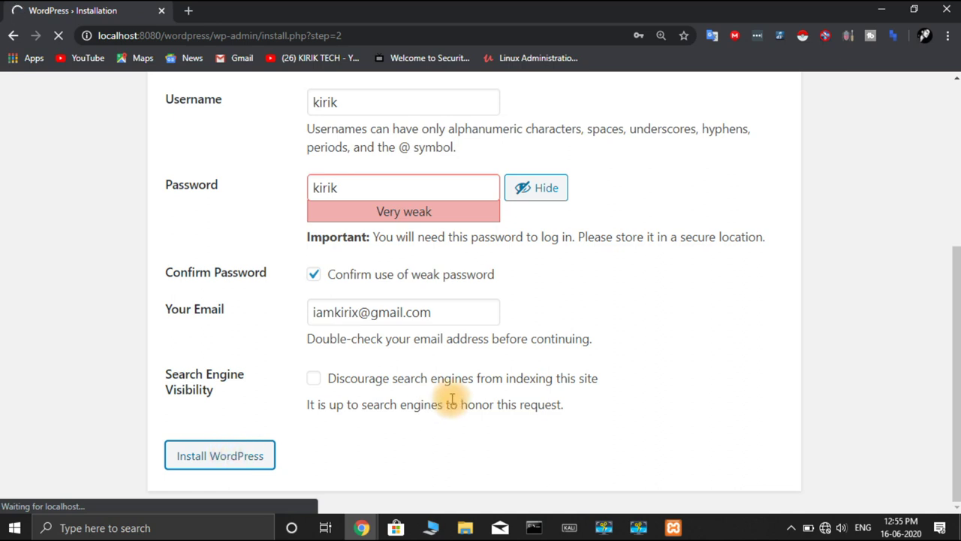
{"action": "scroll", "coordinate": [451, 400], "scroll_direction": "down", "scroll_amount": 4}
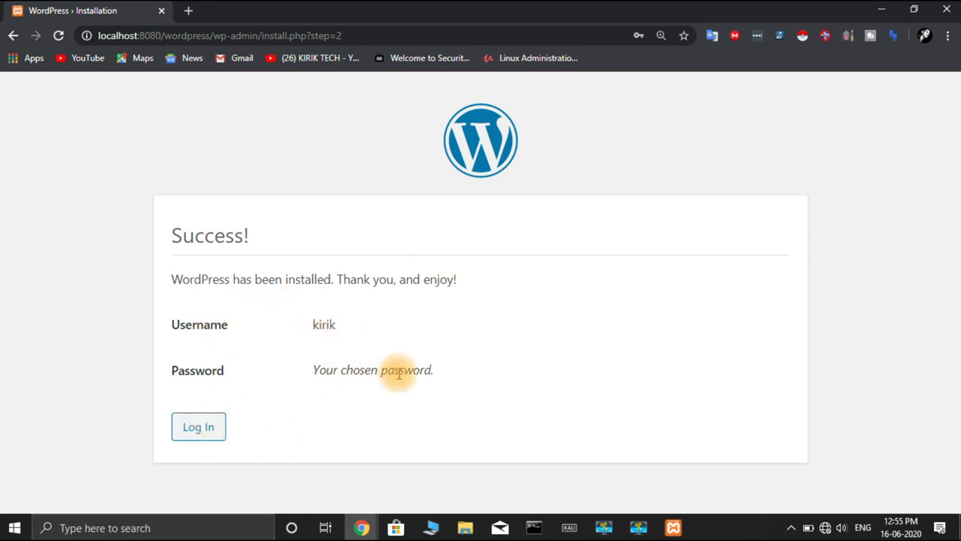
{"action": "left_click", "coordinate": [209, 430]}
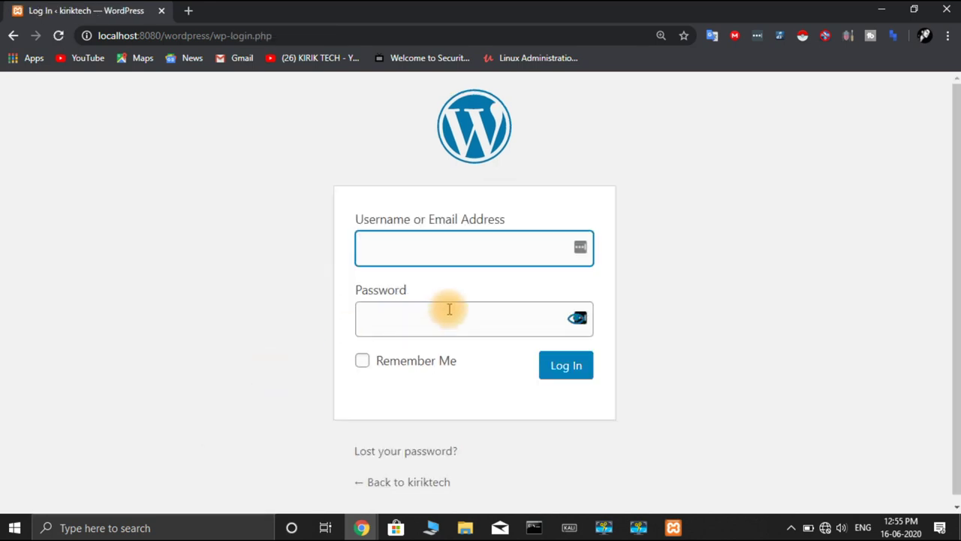
Step: Log in with the admin username and password, with Remember Me ticked
{"action": "type", "text": "kir"}
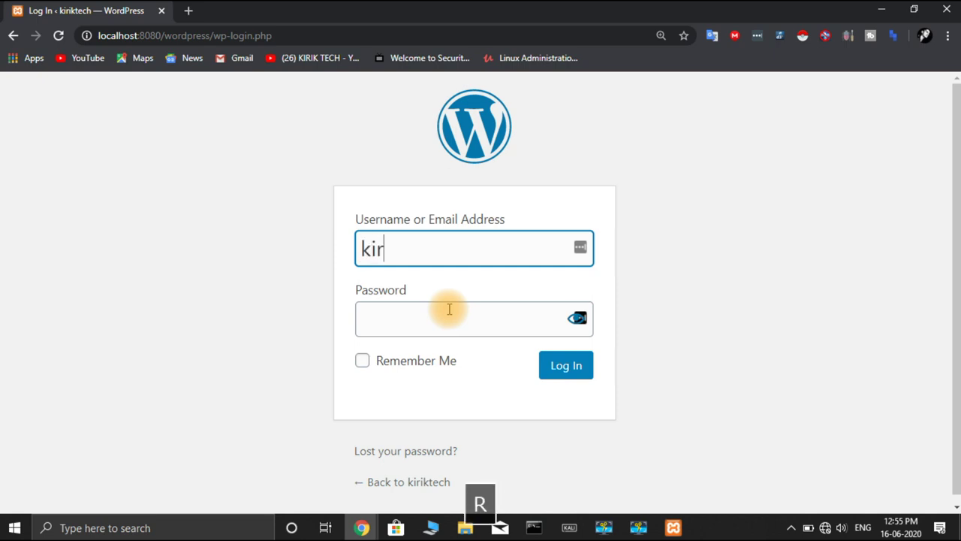
{"action": "type", "text": "ik"}
{"action": "key", "text": "Tab"}
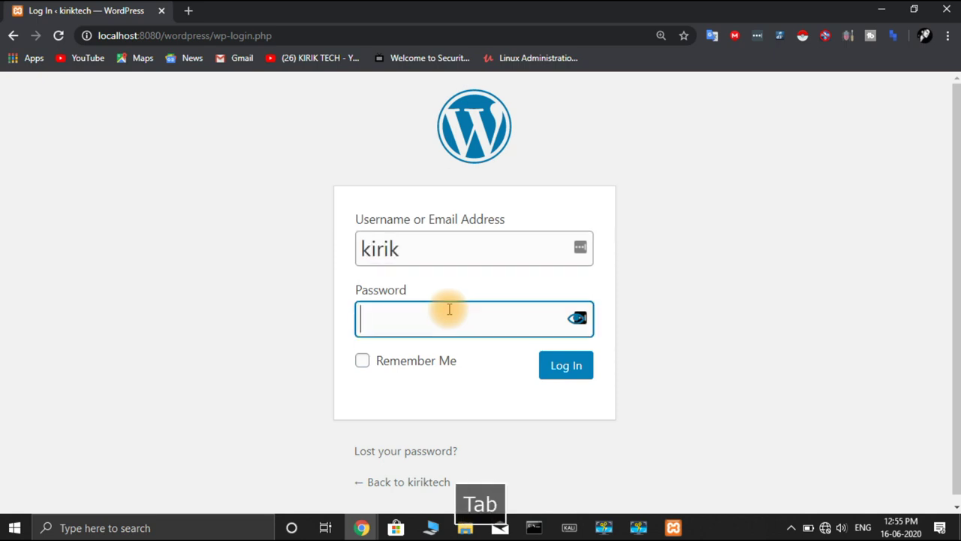
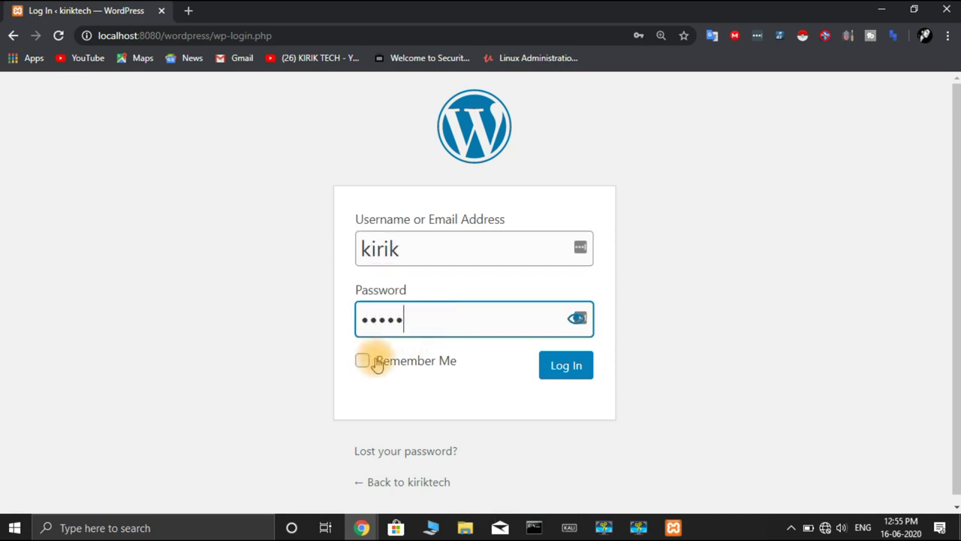
{"action": "left_click", "coordinate": [363, 361]}
{"action": "left_click", "coordinate": [568, 368]}
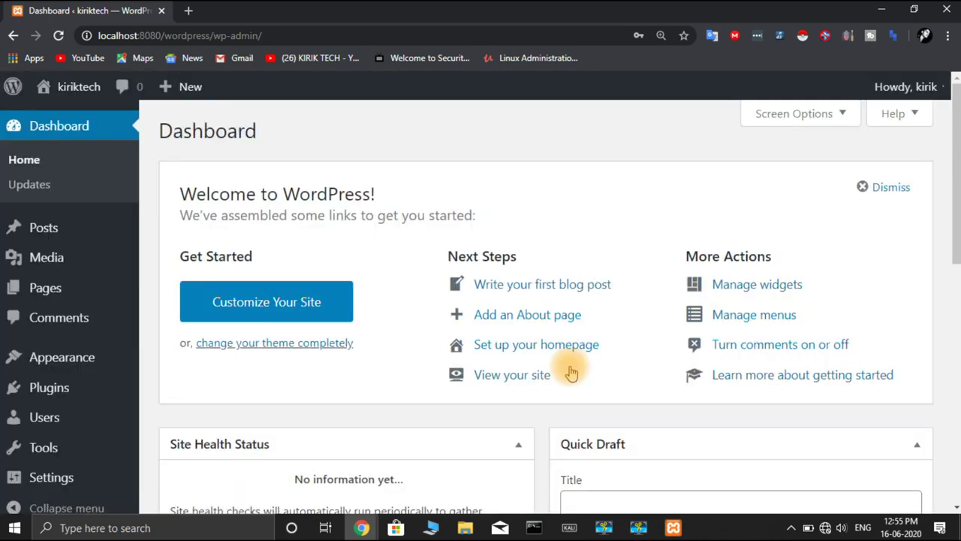
{"action": "scroll", "coordinate": [571, 374], "scroll_direction": "down", "scroll_amount": 4}
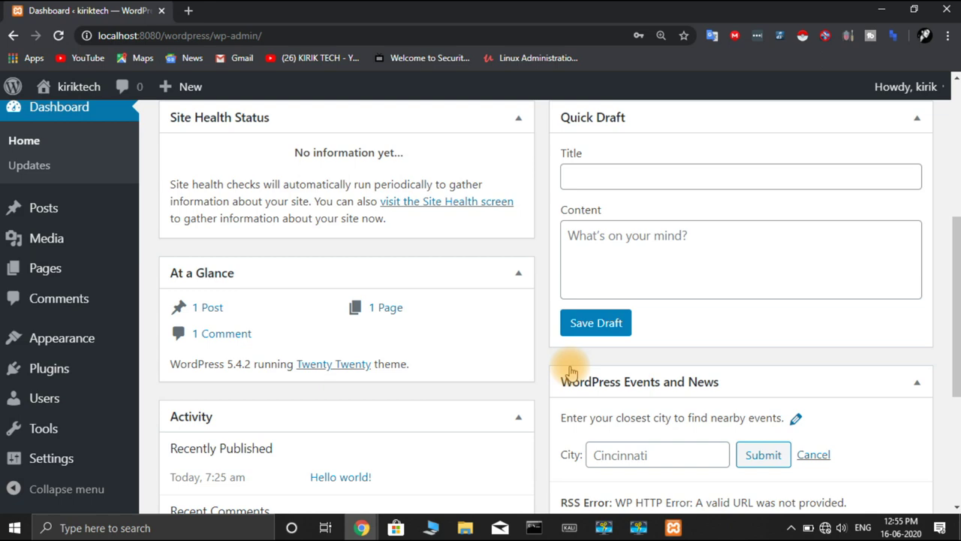
{"action": "scroll", "coordinate": [570, 373], "scroll_direction": "up", "scroll_amount": 4}
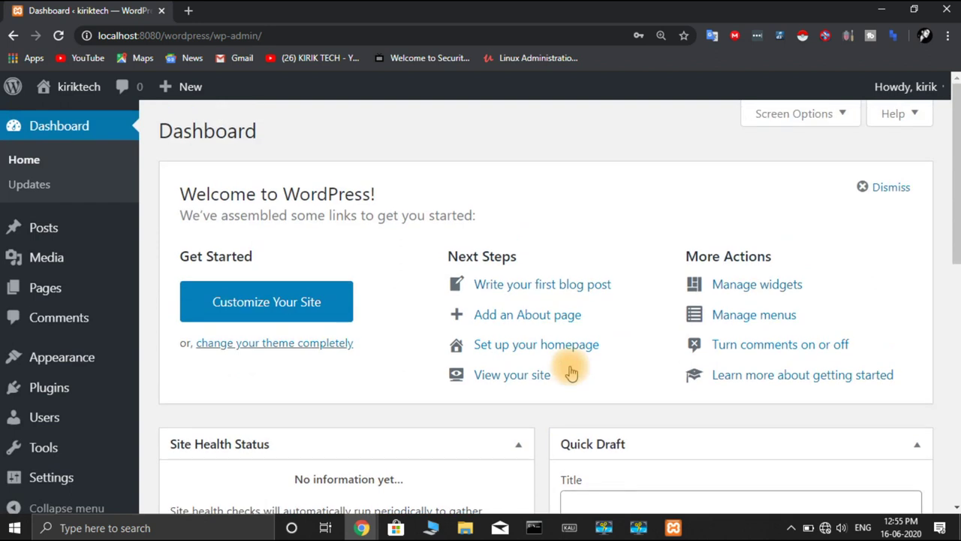